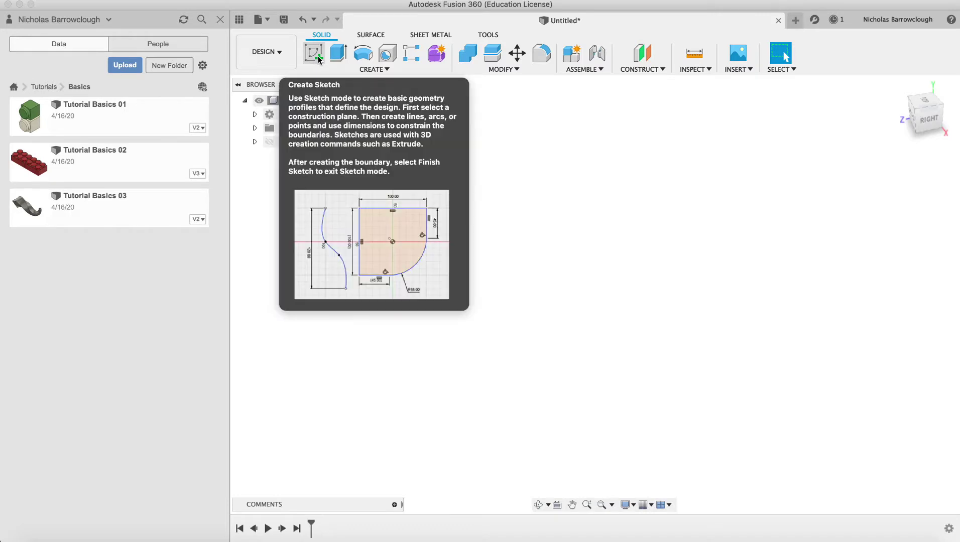
Start a new sketch on the bottom origin plane, viewed from above
{"action": "left_click", "coordinate": [317, 55]}
{"action": "left_click", "coordinate": [544, 377]}
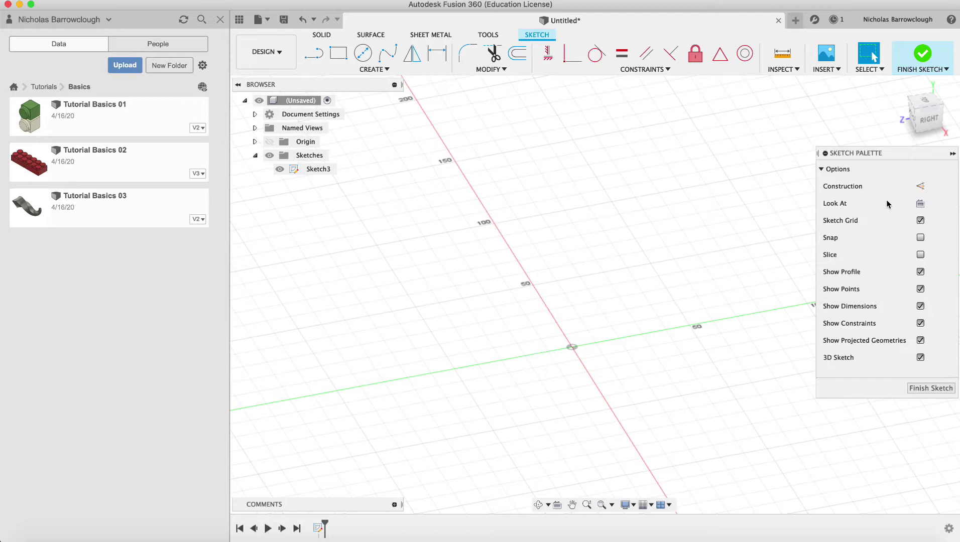
{"action": "left_click", "coordinate": [921, 204]}
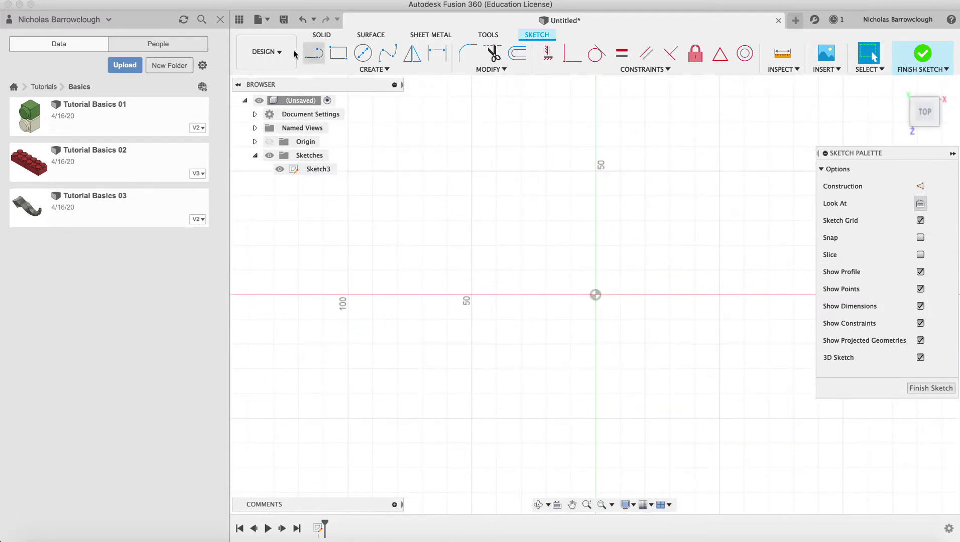
Draw an 8-sided polygon of 40 mm radius centred on the origin and finish the sketch
{"action": "left_click", "coordinate": [369, 69]}
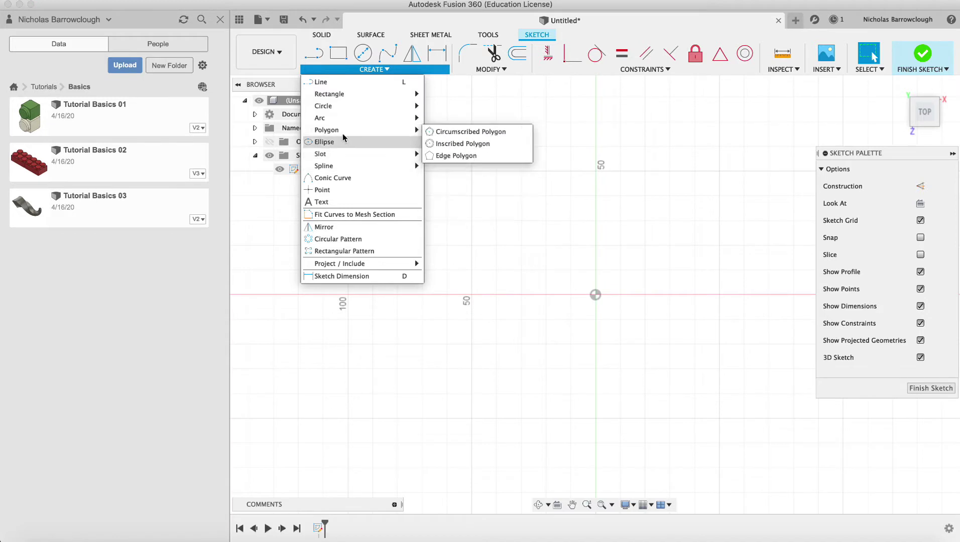
{"action": "mouse_move", "coordinate": [415, 130]}
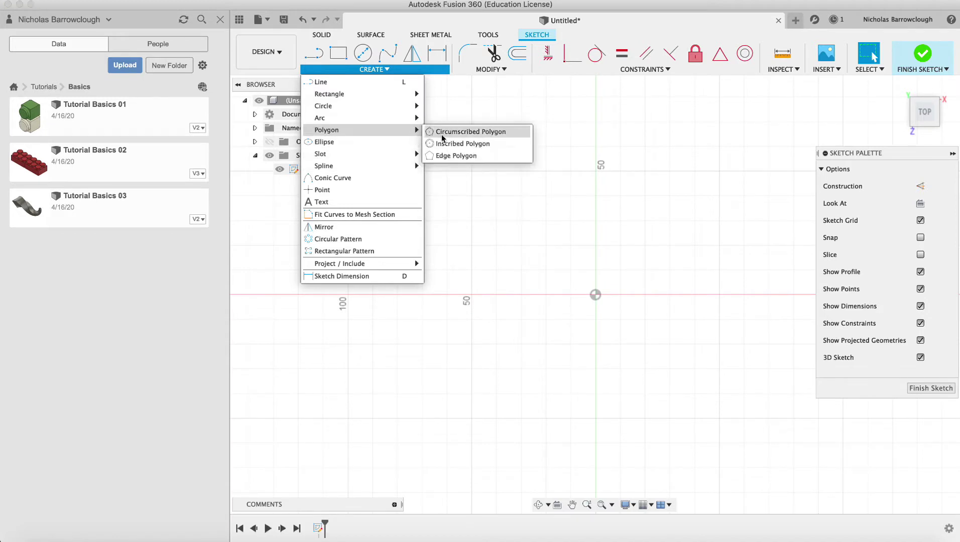
{"action": "left_click", "coordinate": [457, 144]}
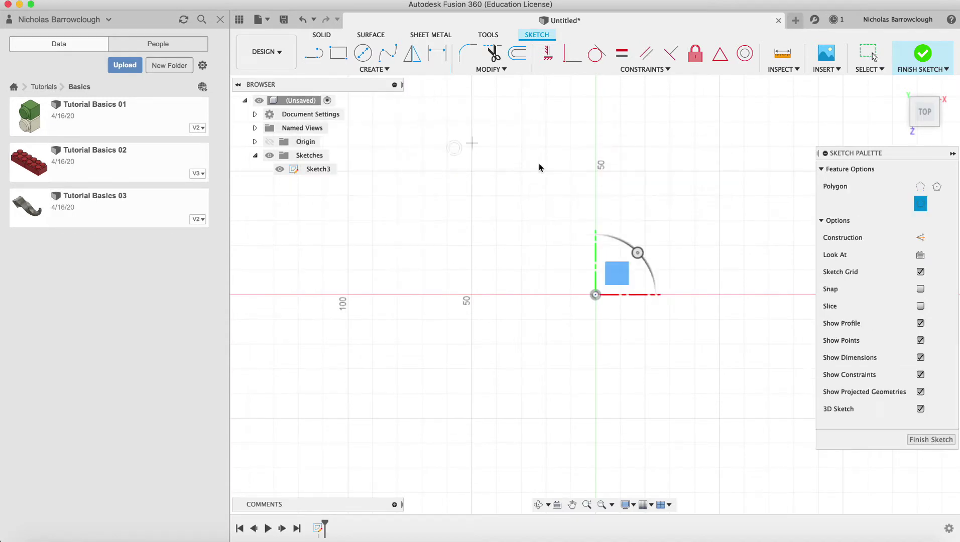
{"action": "left_click", "coordinate": [595, 295]}
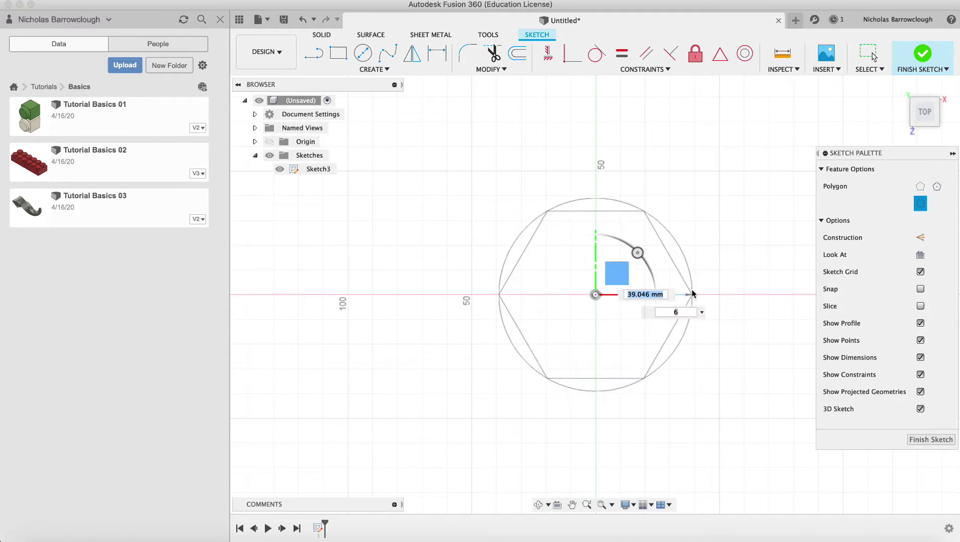
{"action": "type", "text": "40"}
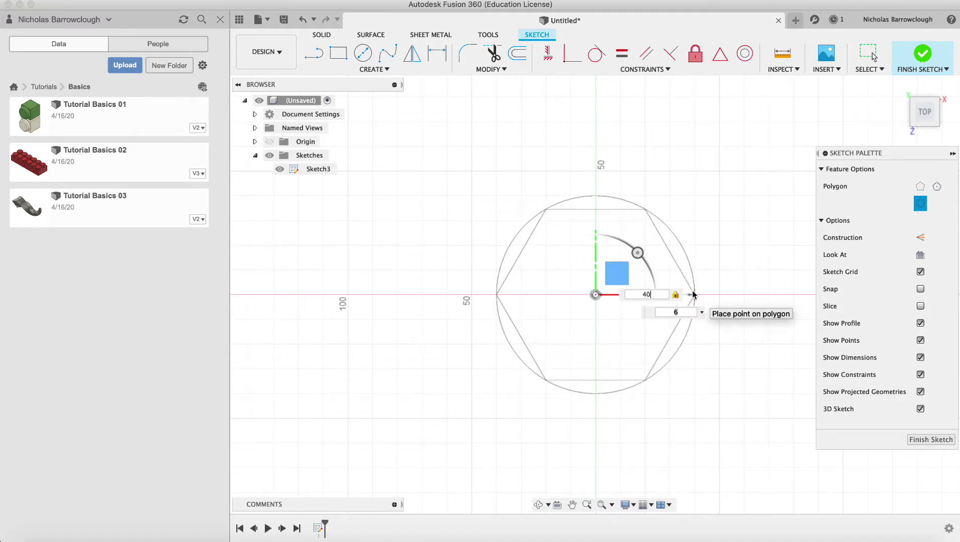
{"action": "key", "text": "Tab"}
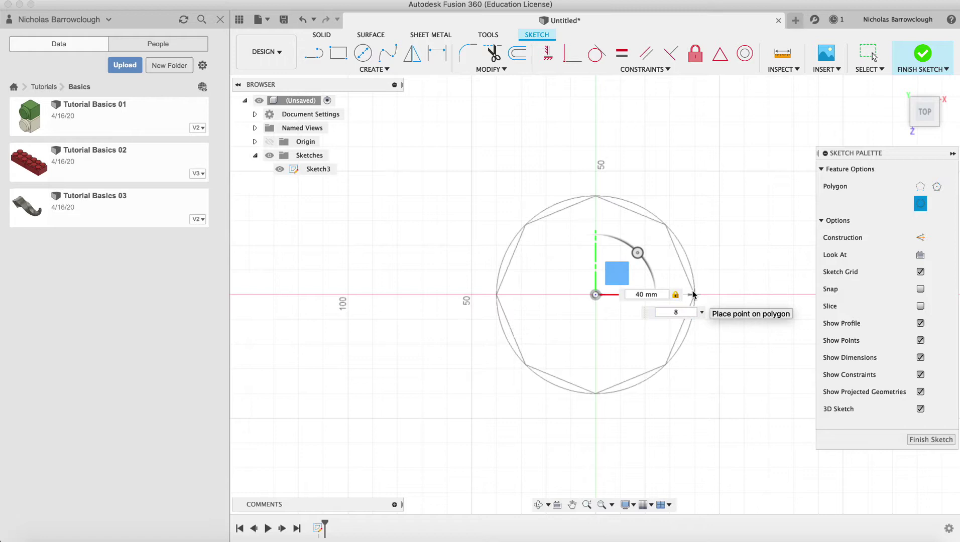
{"action": "key", "text": "Return"}
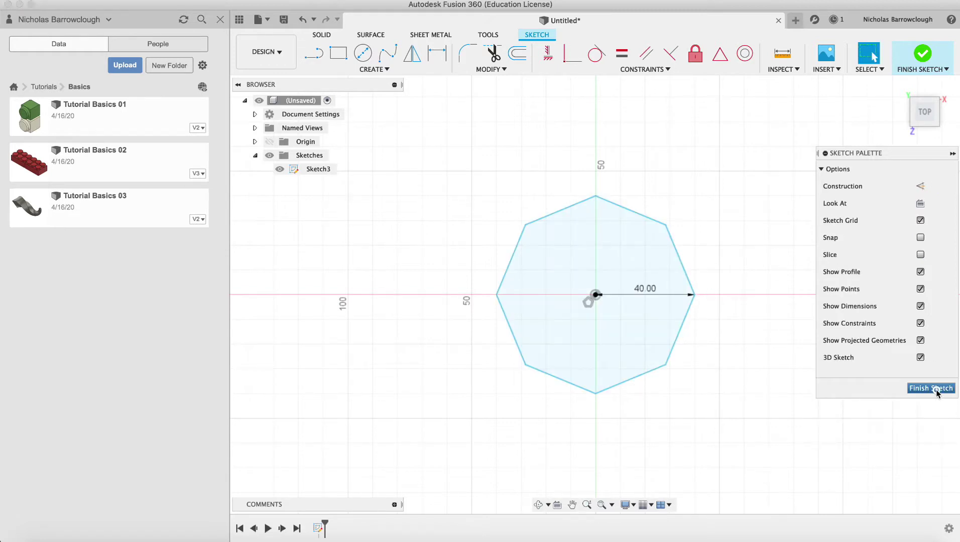
{"action": "left_click", "coordinate": [933, 388]}
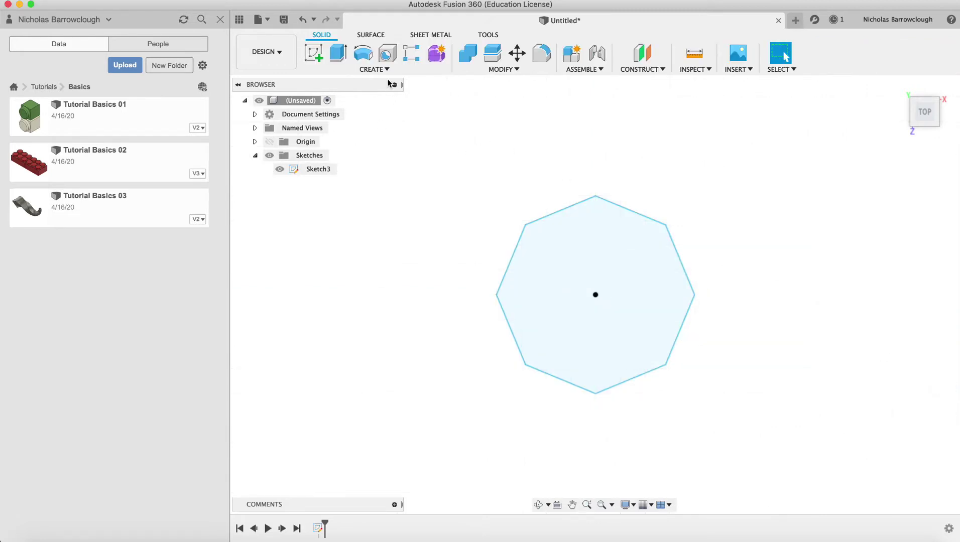
Hide the octagon sketch and start a new sketch on the same plane
{"action": "left_click", "coordinate": [314, 52]}
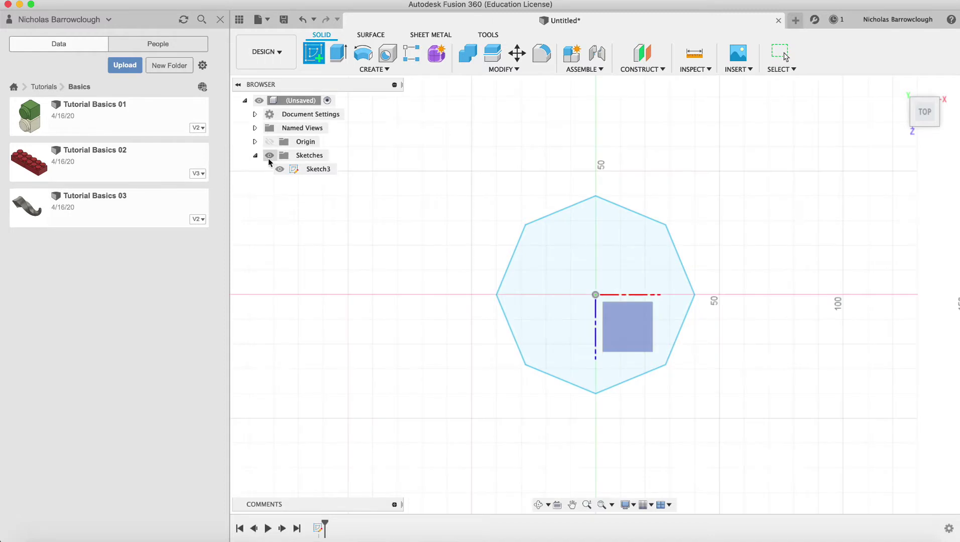
{"action": "left_click", "coordinate": [280, 170]}
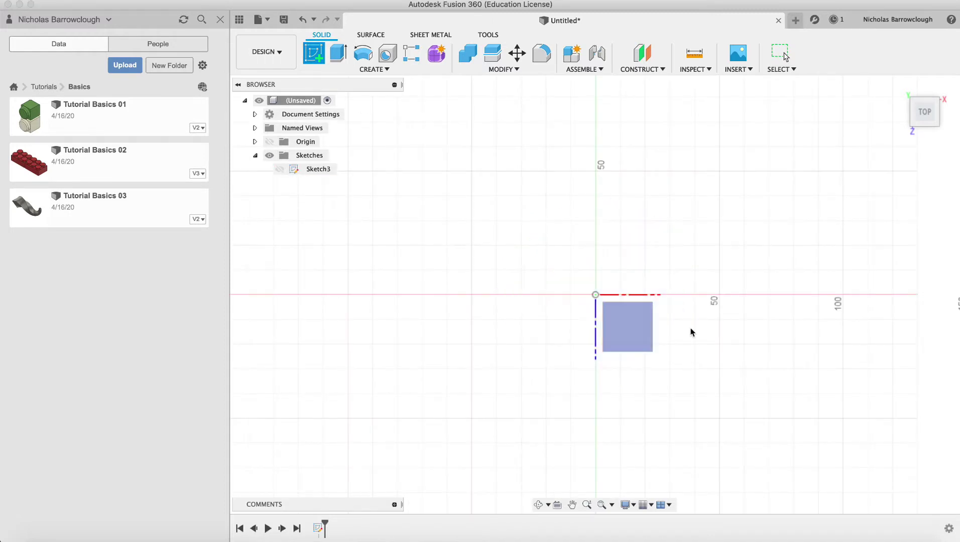
{"action": "left_click", "coordinate": [645, 335]}
Draw a 40 mm diameter circle at the origin and finish the sketch
{"action": "left_click", "coordinate": [362, 53]}
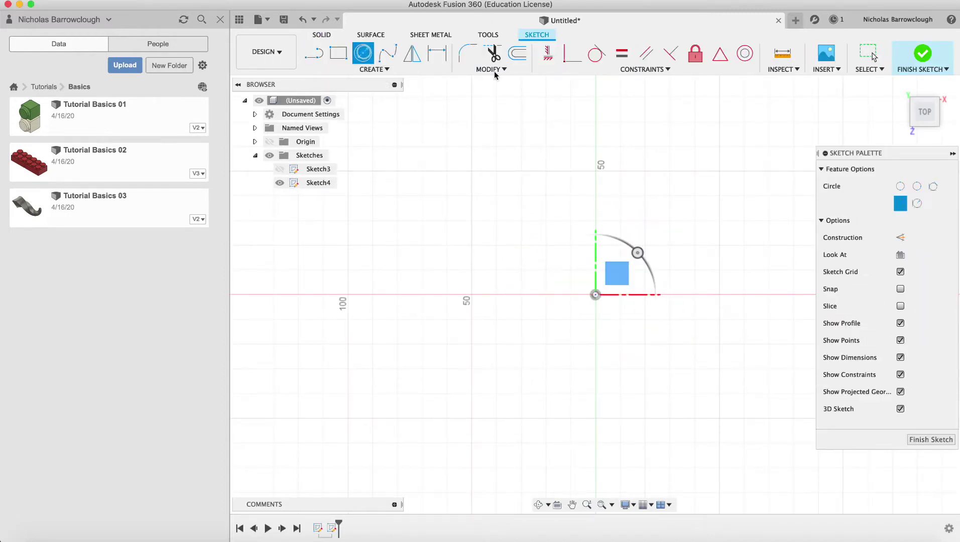
{"action": "left_click", "coordinate": [595, 295]}
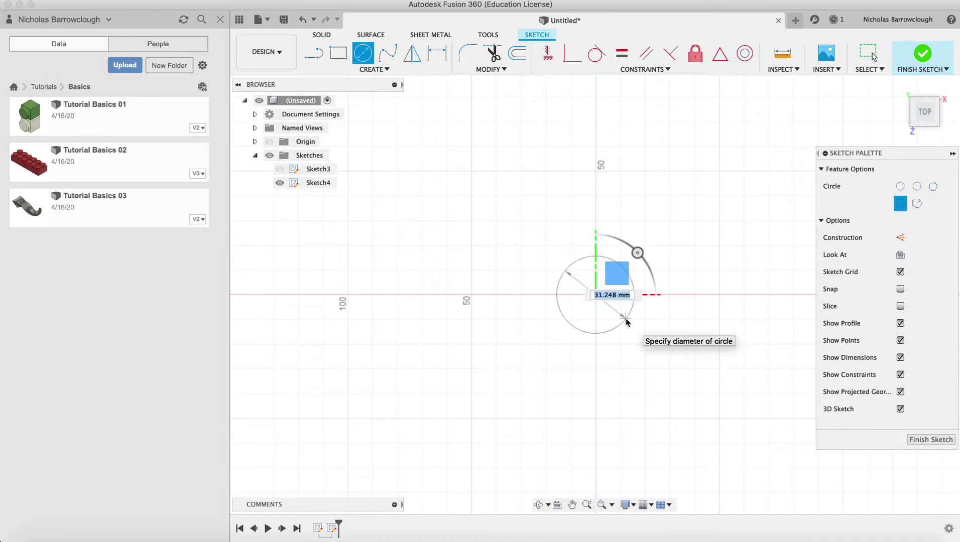
{"action": "type", "text": "40"}
{"action": "key", "text": "Tab"}
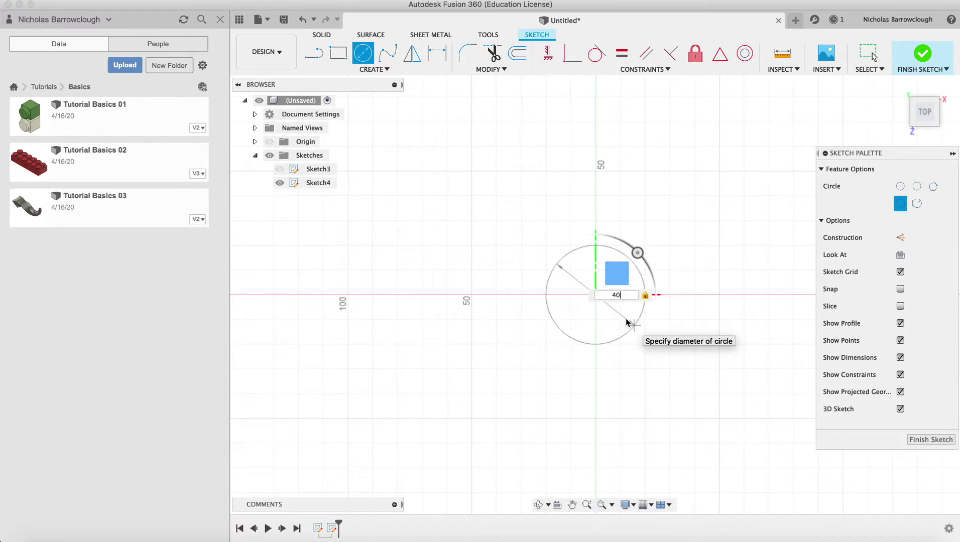
{"action": "key", "text": "Return"}
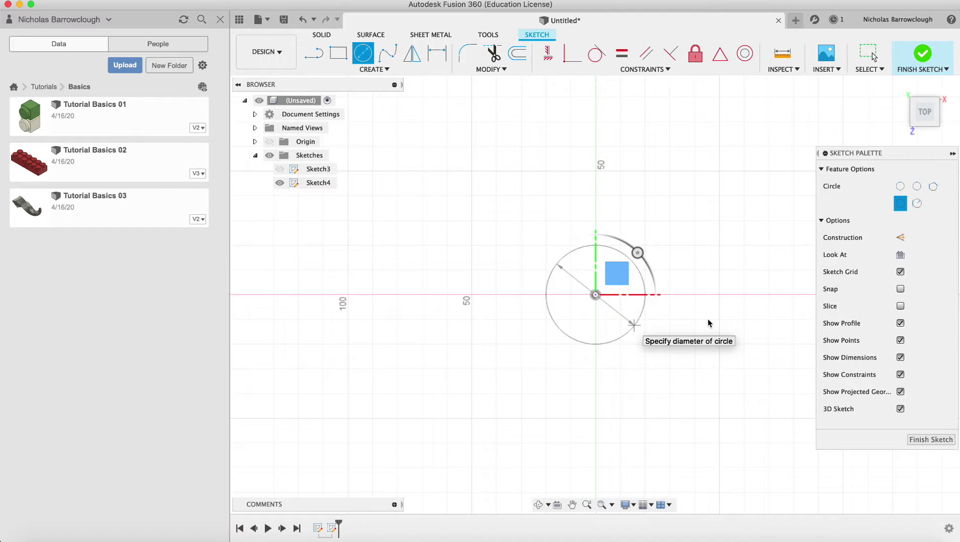
{"action": "left_click", "coordinate": [915, 441]}
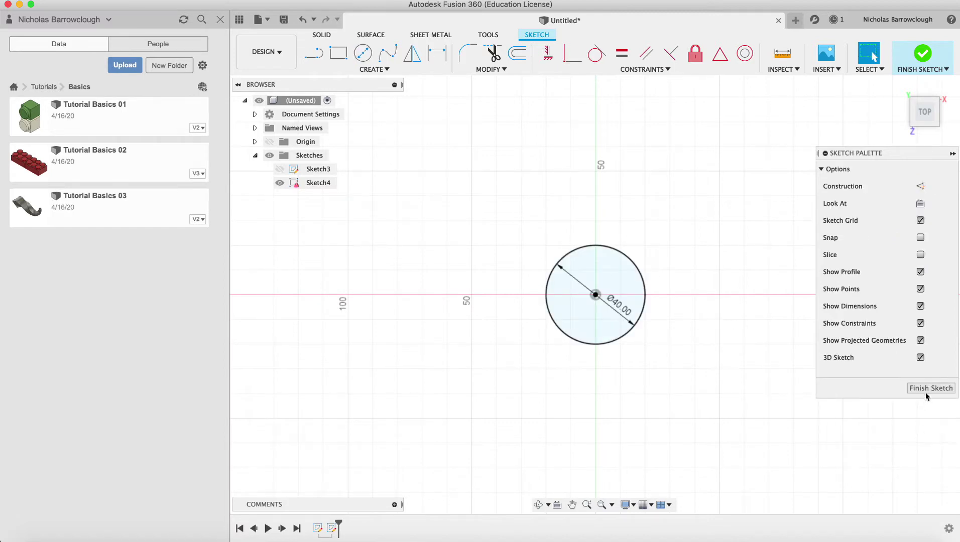
{"action": "left_click", "coordinate": [925, 389]}
Show the octagon sketch again and tilt the view into 3D
{"action": "left_click", "coordinate": [280, 169]}
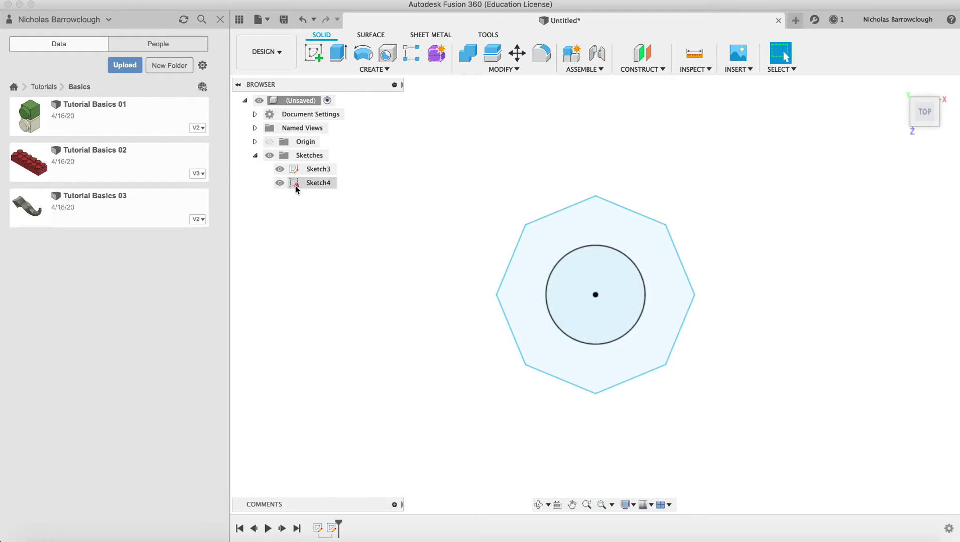
{"action": "left_click", "coordinate": [536, 507]}
{"action": "mouse_move", "coordinate": [624, 394]}
{"action": "left_mouse_down"}
{"action": "mouse_move", "coordinate": [625, 302]}
{"action": "mouse_move", "coordinate": [596, 319]}
{"action": "mouse_move", "coordinate": [558, 318]}
{"action": "mouse_move", "coordinate": [574, 328]}
{"action": "left_mouse_up"}
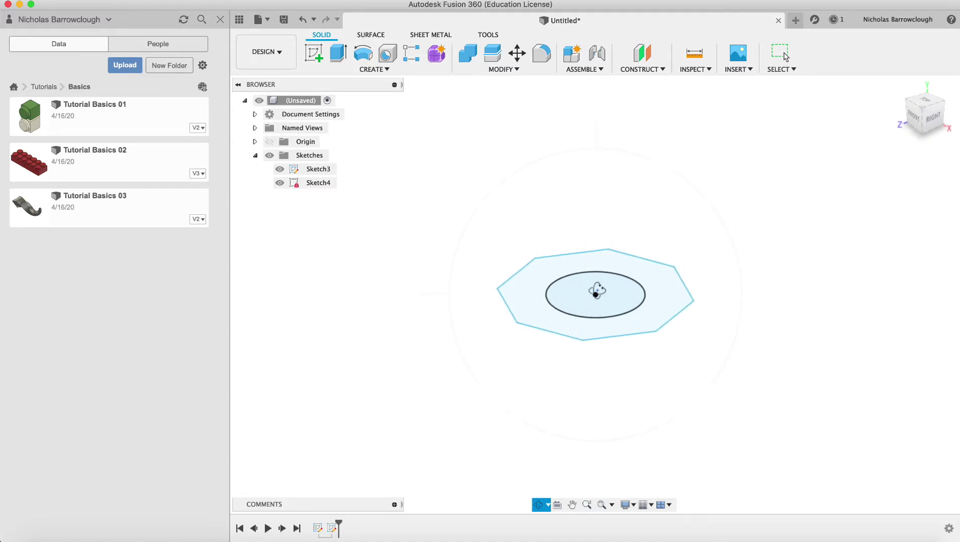
{"action": "key", "text": "Escape"}
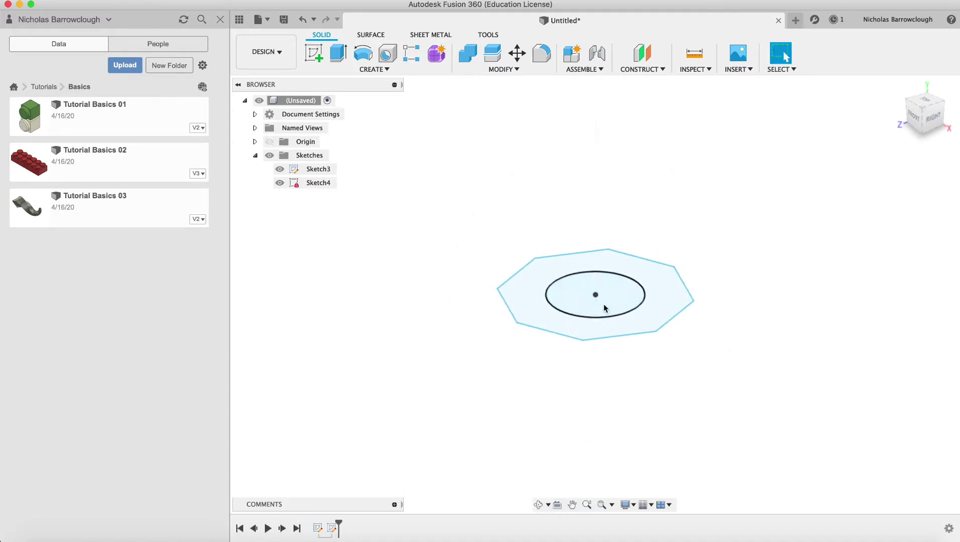
Move the circle 50 mm up along the Z axis
{"action": "left_click", "coordinate": [518, 54]}
{"action": "left_click", "coordinate": [599, 317]}
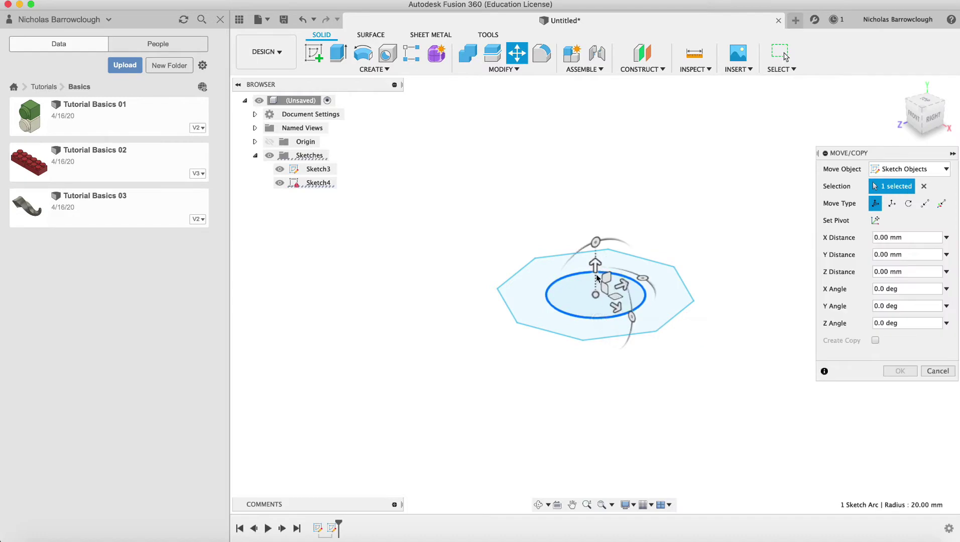
{"action": "left_click_drag", "start_coordinate": [595, 263], "coordinate": [608, 171]}
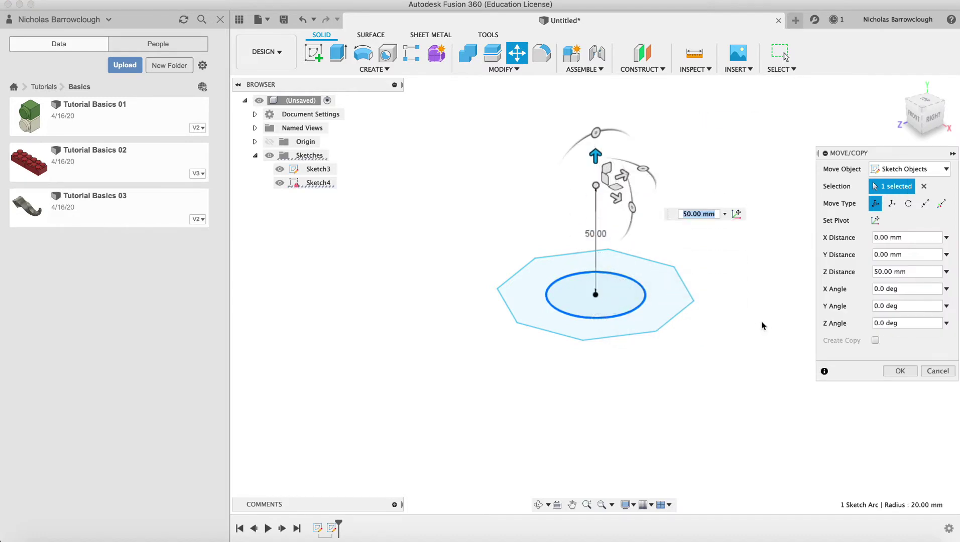
{"action": "left_click", "coordinate": [900, 371]}
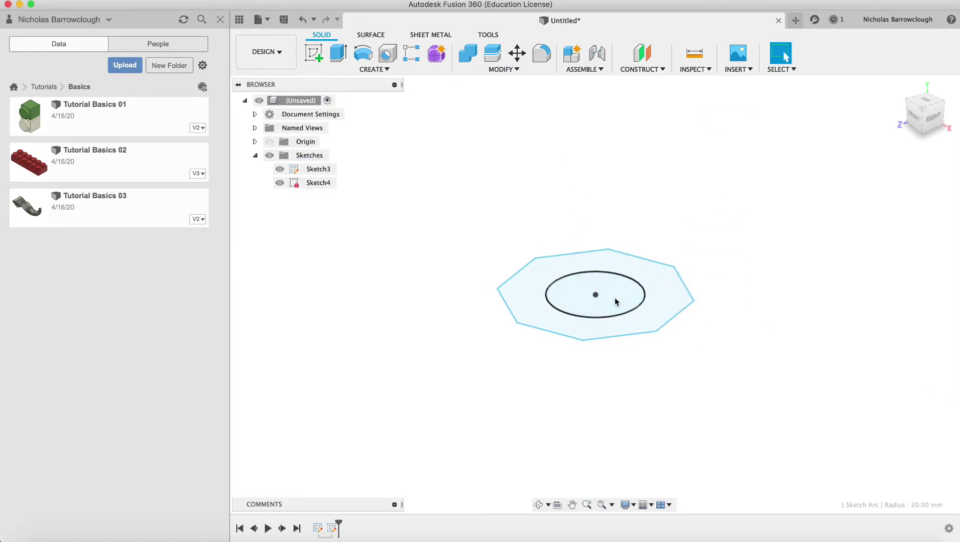
Hide the octagon sketch and reopen Sketch4 for editing
{"action": "double_click", "coordinate": [296, 186]}
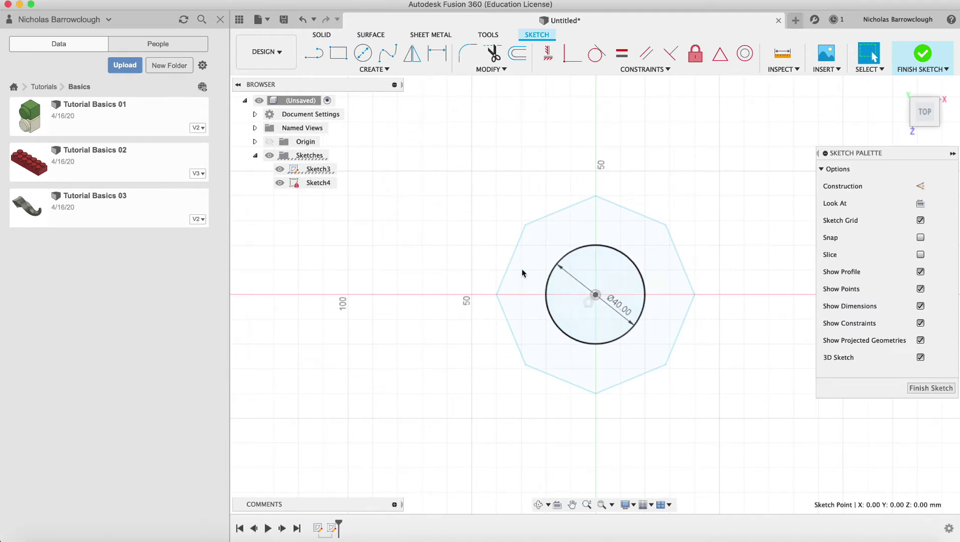
{"action": "left_click", "coordinate": [279, 169]}
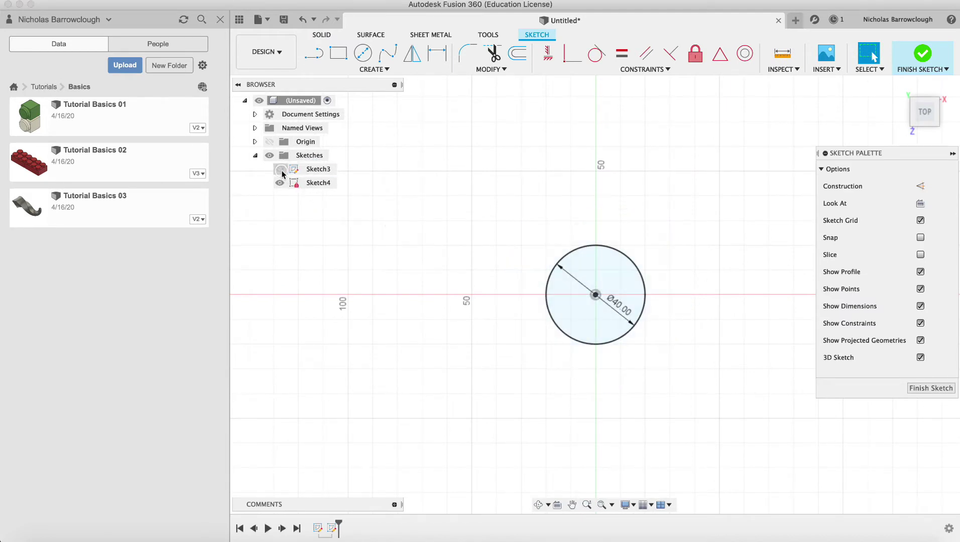
{"action": "left_click", "coordinate": [931, 388]}
{"action": "right_click", "coordinate": [308, 183]}
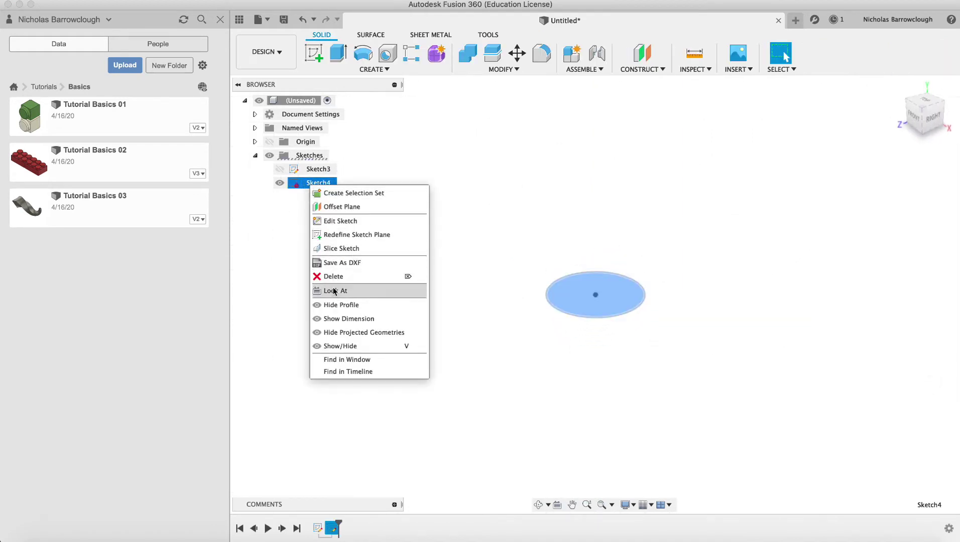
{"action": "left_click", "coordinate": [337, 221]}
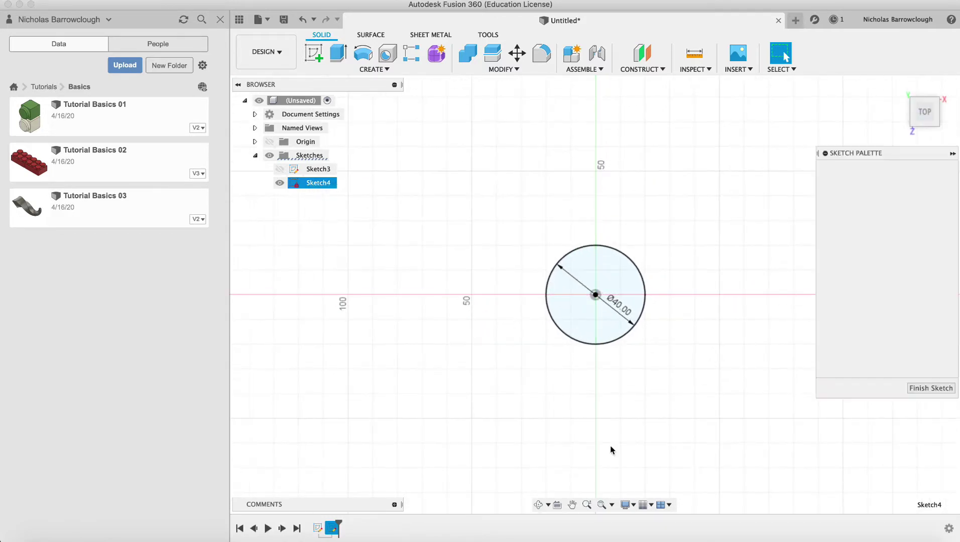
Zoom in on the circle and delete the coincident constraint at its centre
{"action": "left_click", "coordinate": [538, 504]}
{"action": "mouse_move", "coordinate": [615, 328]}
{"action": "left_mouse_down"}
{"action": "mouse_move", "coordinate": [608, 284]}
{"action": "mouse_move", "coordinate": [578, 286]}
{"action": "left_mouse_up"}
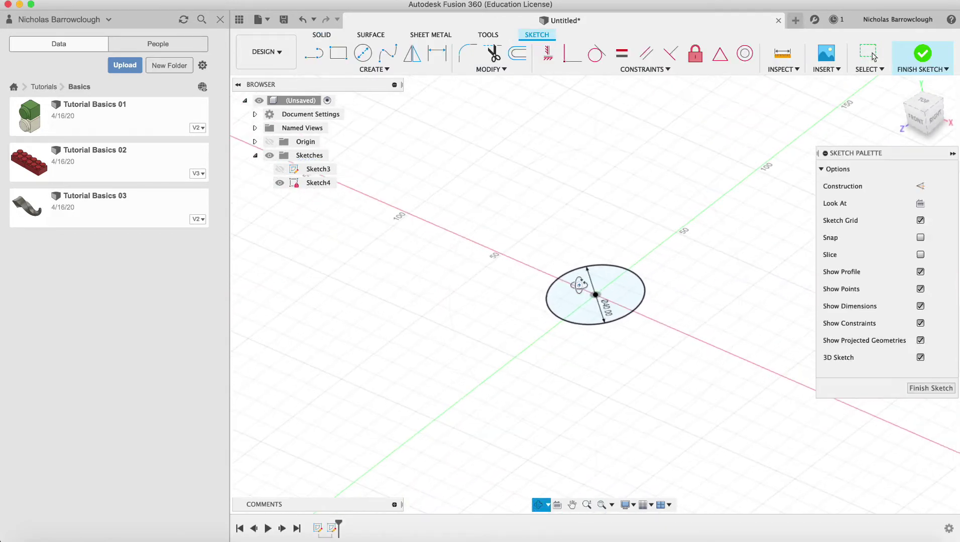
{"action": "left_click", "coordinate": [587, 505]}
{"action": "mouse_move", "coordinate": [607, 336]}
{"action": "left_mouse_down"}
{"action": "mouse_move", "coordinate": [610, 379]}
{"action": "mouse_move", "coordinate": [646, 255]}
{"action": "left_mouse_up"}
{"action": "key", "text": "Escape"}
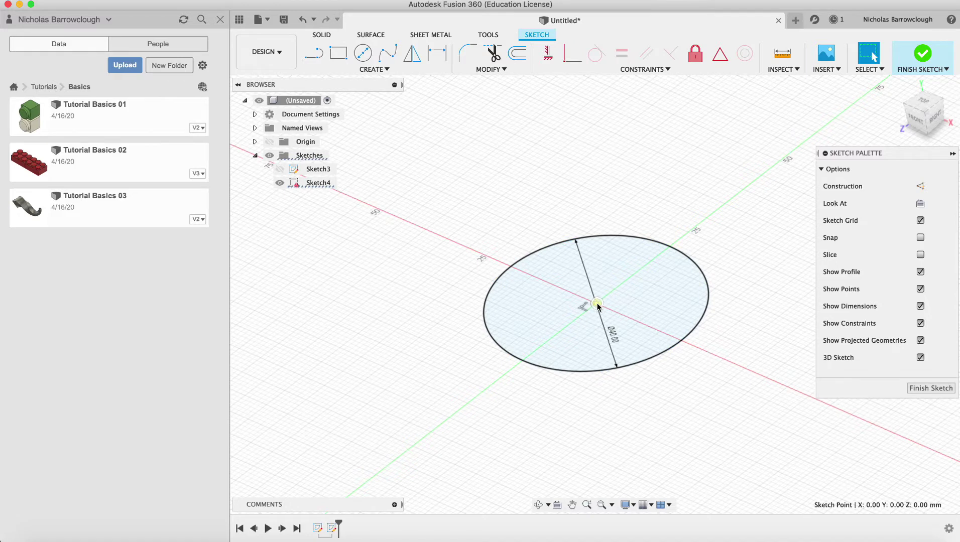
{"action": "right_click", "coordinate": [598, 306]}
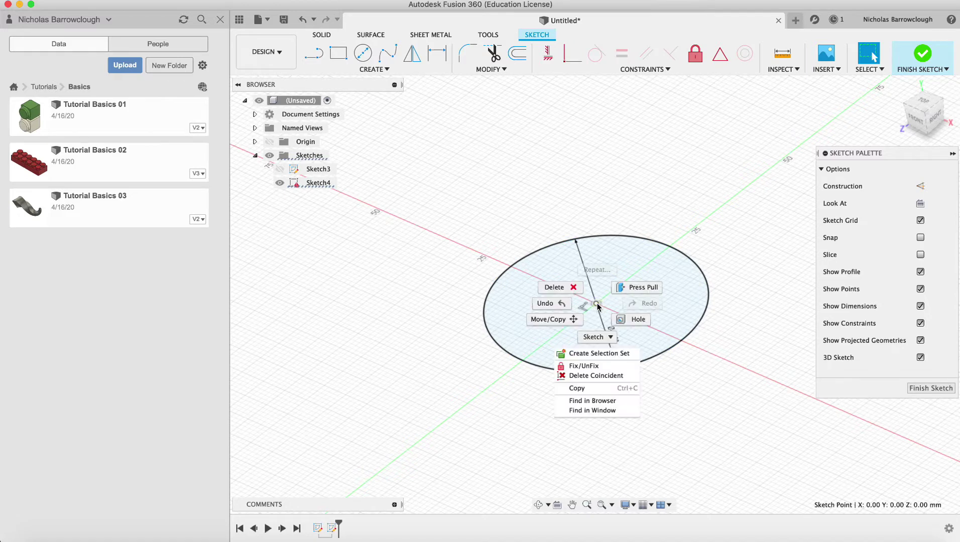
{"action": "left_click", "coordinate": [601, 376]}
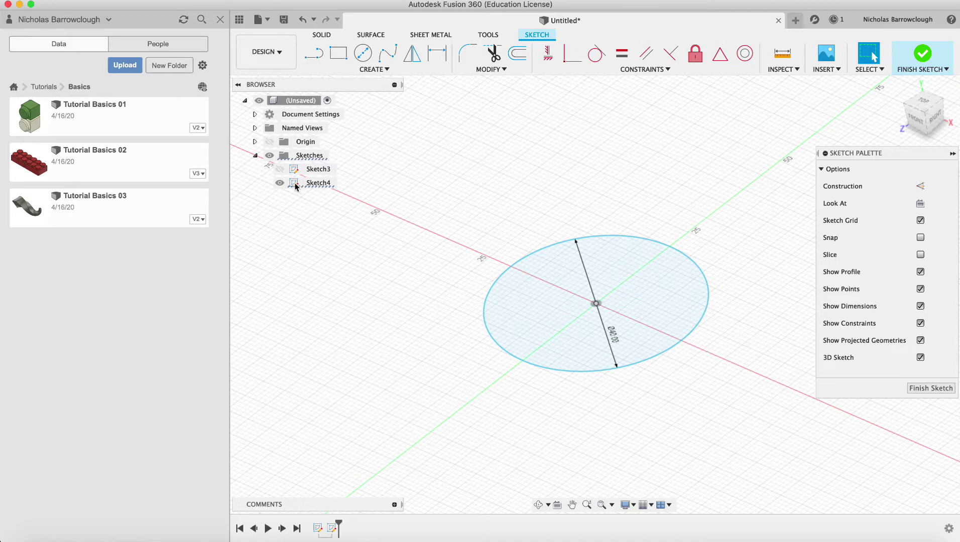
Finish the sketch, show the octagon, and move the circle 40 mm up along Z
{"action": "left_click", "coordinate": [921, 391]}
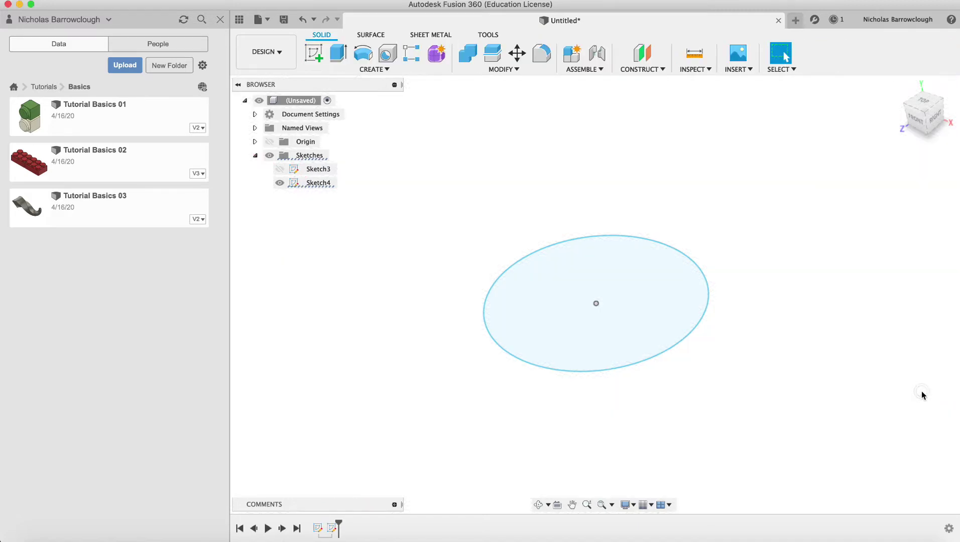
{"action": "left_click", "coordinate": [280, 170]}
{"action": "left_click", "coordinate": [517, 53]}
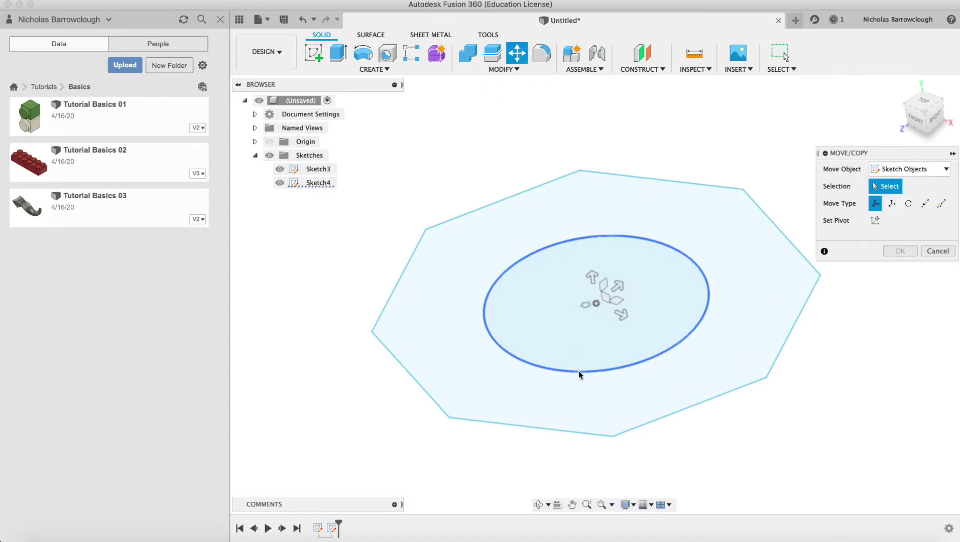
{"action": "left_click", "coordinate": [578, 371]}
{"action": "left_click_drag", "start_coordinate": [593, 283], "coordinate": [575, 143]}
{"action": "left_click", "coordinate": [915, 122]}
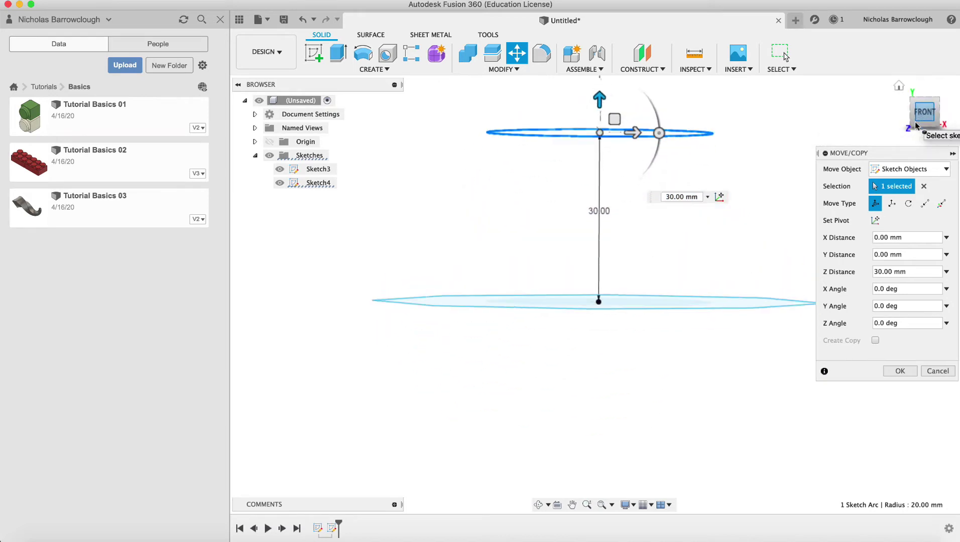
{"action": "left_click", "coordinate": [586, 505]}
{"action": "left_click_drag", "start_coordinate": [642, 414], "coordinate": [627, 362]}
{"action": "key", "text": "Escape"}
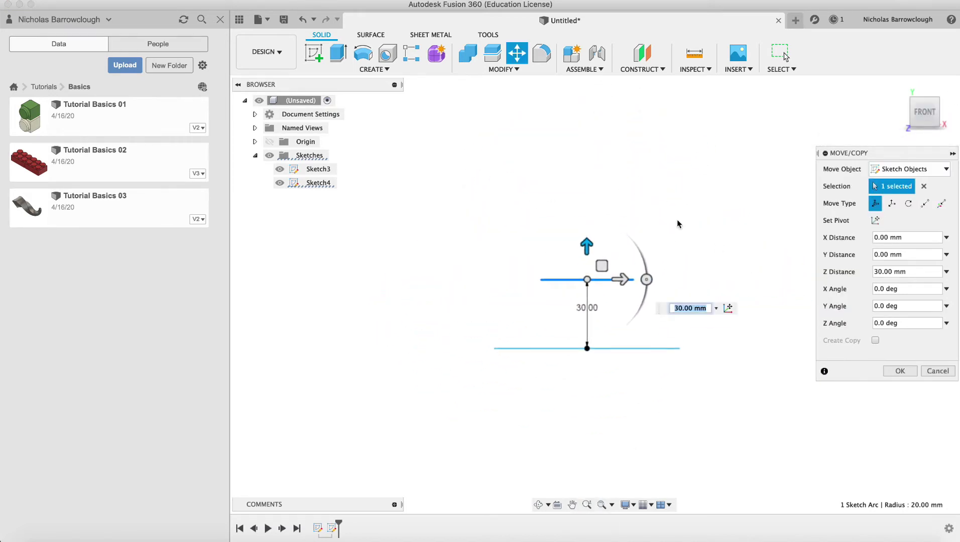
{"action": "left_click_drag", "start_coordinate": [587, 246], "coordinate": [588, 221]}
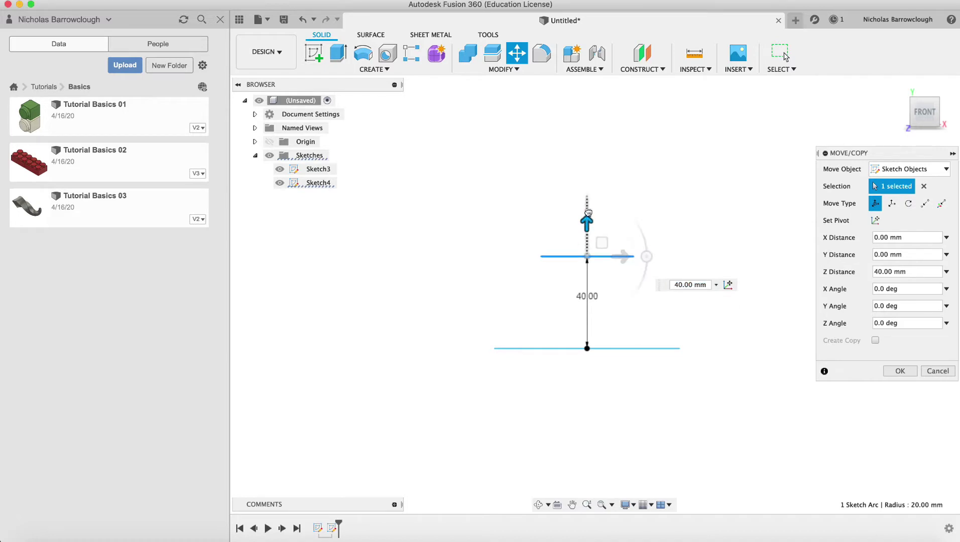
{"action": "left_click", "coordinate": [909, 371]}
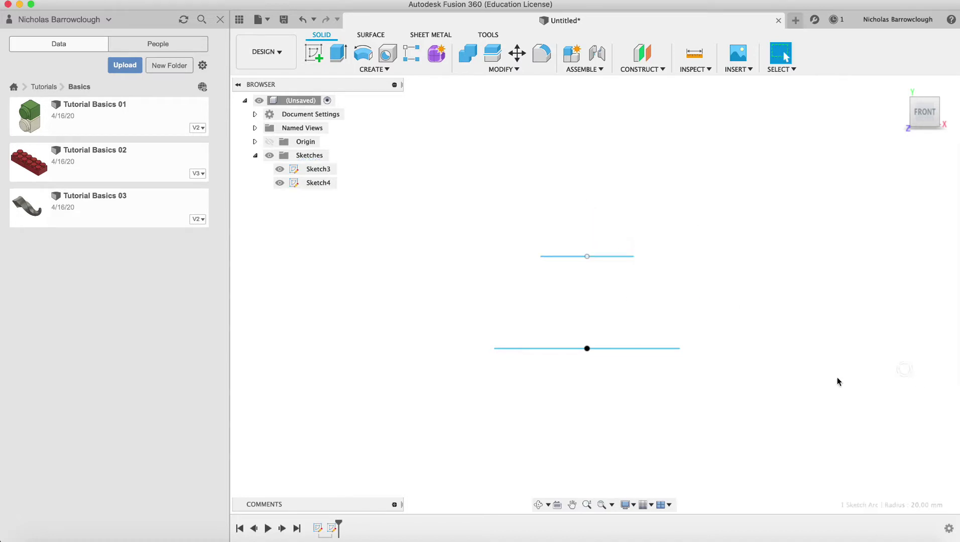
Orbit to a low perspective view of both sketches and open the Create menu
{"action": "left_click", "coordinate": [538, 504]}
{"action": "mouse_move", "coordinate": [624, 217]}
{"action": "left_mouse_down"}
{"action": "mouse_move", "coordinate": [604, 265]}
{"action": "mouse_move", "coordinate": [566, 218]}
{"action": "left_mouse_up"}
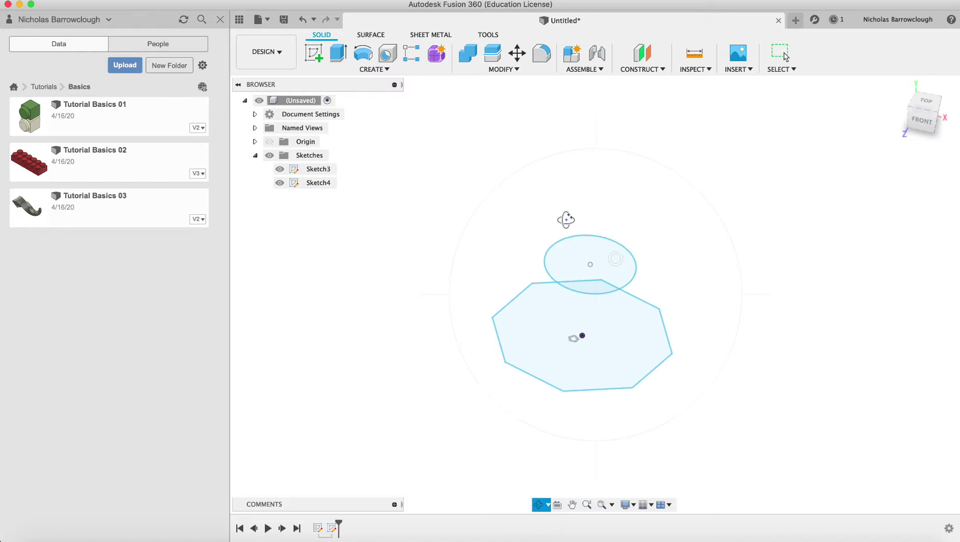
{"action": "left_click_drag", "start_coordinate": [638, 354], "coordinate": [578, 320]}
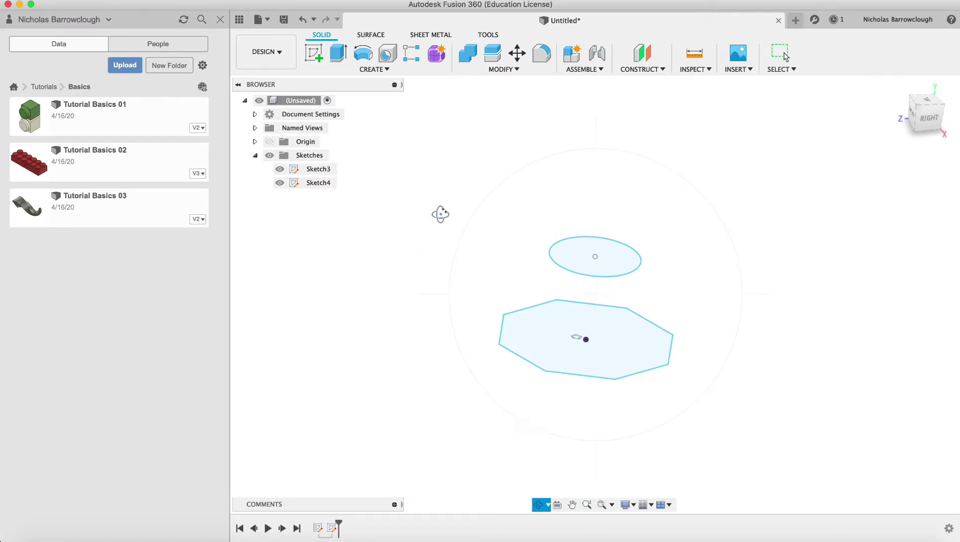
{"action": "left_click", "coordinate": [379, 70]}
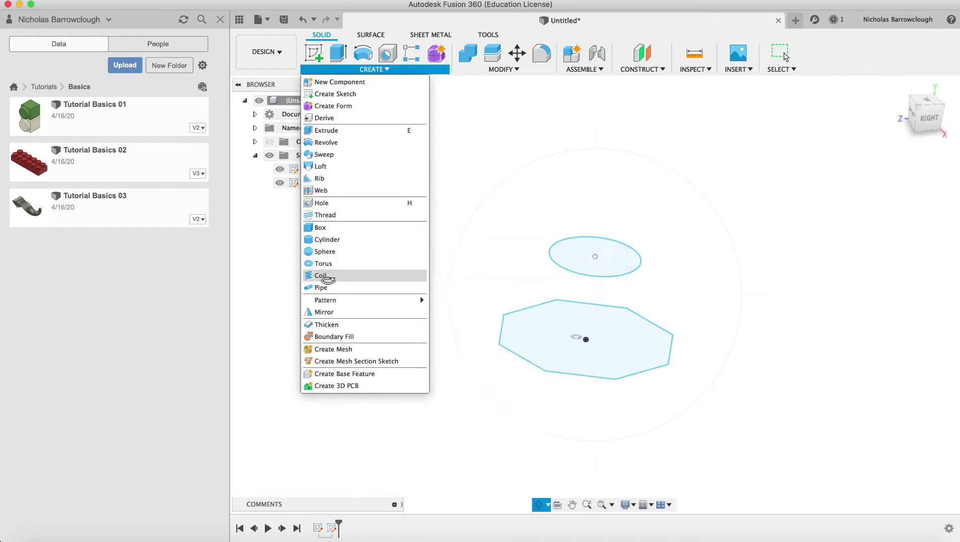
Start a loft with the circle and then the octagon as profiles
{"action": "left_click", "coordinate": [337, 167]}
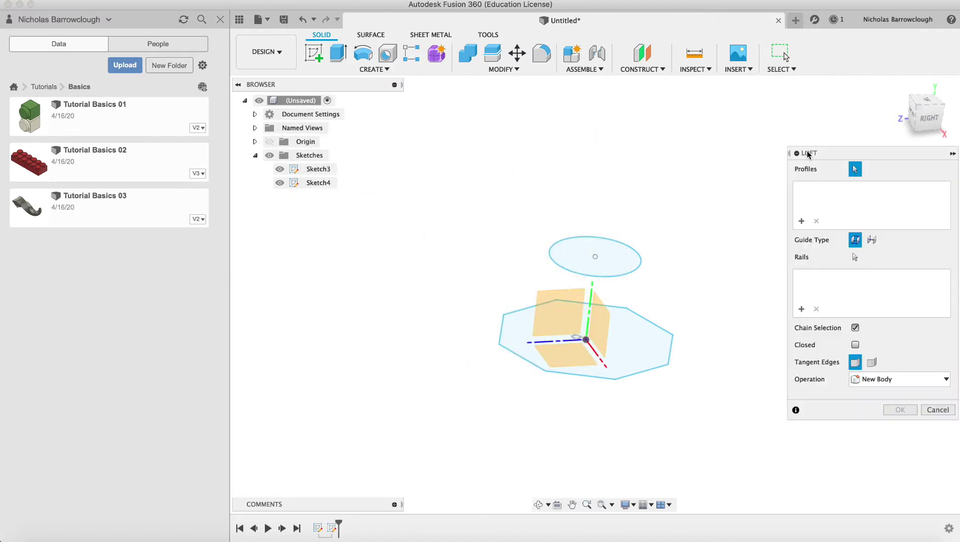
{"action": "left_click", "coordinate": [564, 266]}
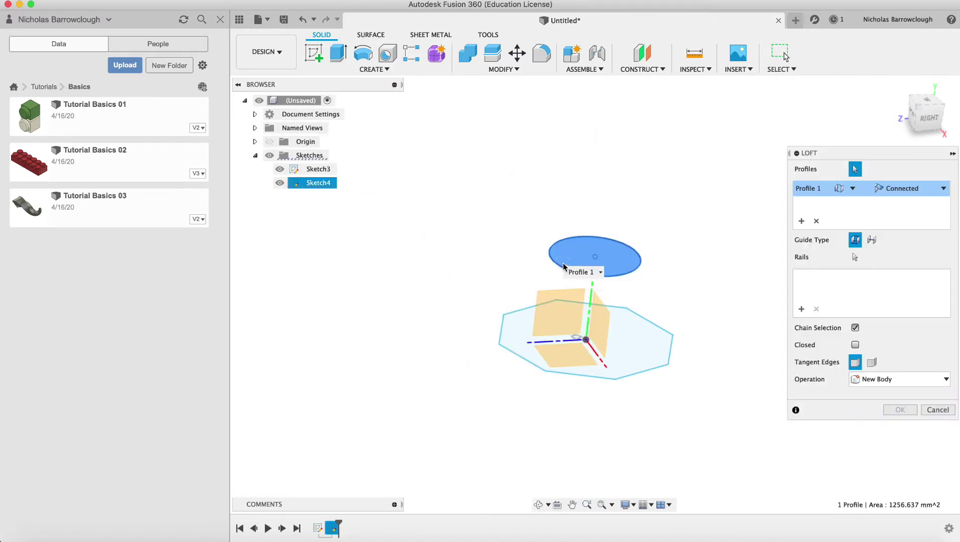
{"action": "left_click", "coordinate": [512, 356]}
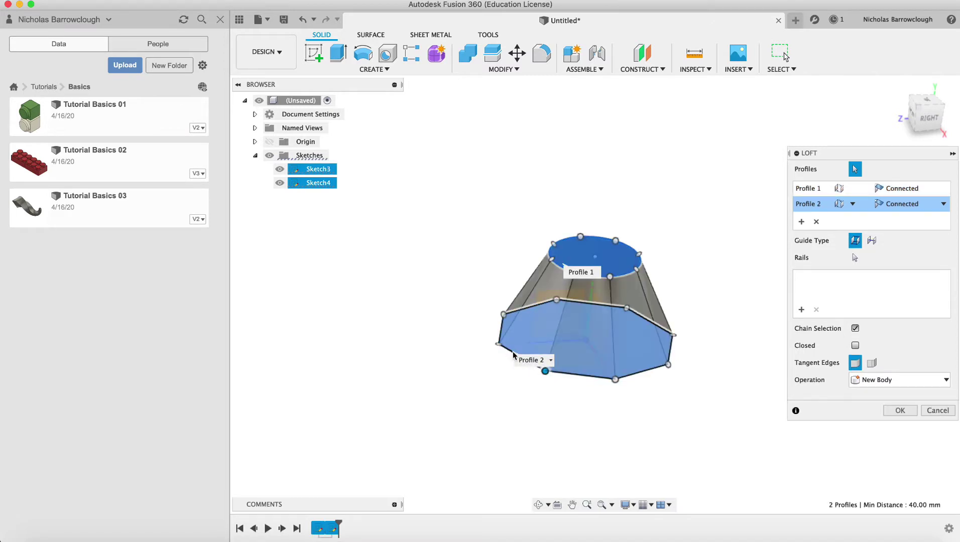
{"action": "left_click", "coordinate": [539, 504]}
{"action": "mouse_move", "coordinate": [582, 371]}
{"action": "left_mouse_down"}
{"action": "mouse_move", "coordinate": [590, 356]}
{"action": "mouse_move", "coordinate": [566, 321]}
{"action": "mouse_move", "coordinate": [572, 347]}
{"action": "mouse_move", "coordinate": [588, 311]}
{"action": "mouse_move", "coordinate": [597, 369]}
{"action": "left_mouse_up"}
{"action": "key", "text": "Escape"}
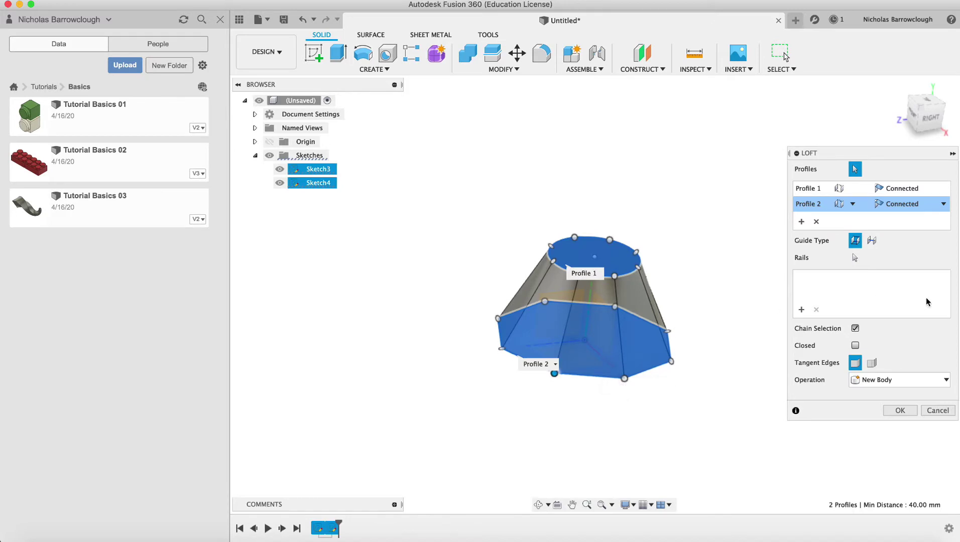
Keep Rails, merged tangent edges and an open loft, and create it as a New Body
{"action": "left_click", "coordinate": [874, 241]}
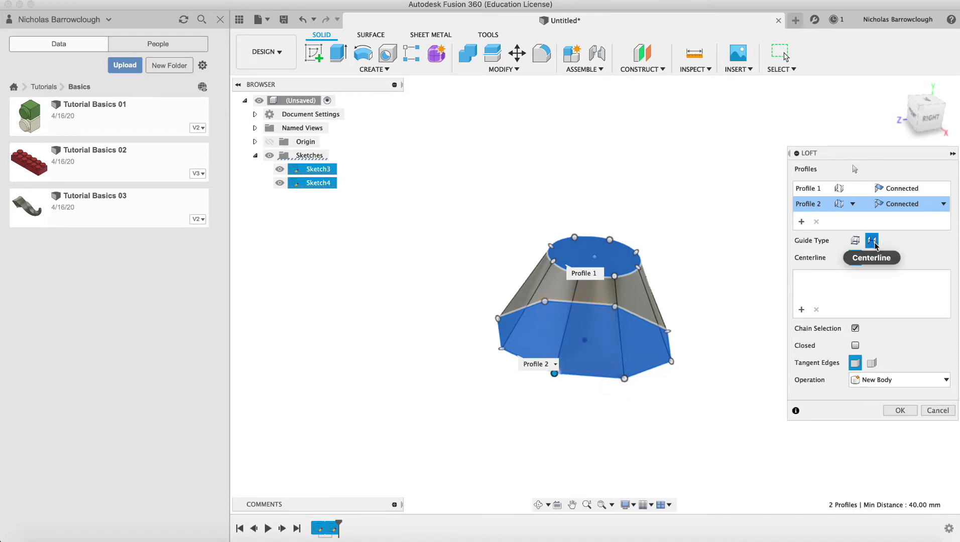
{"action": "left_click", "coordinate": [855, 241]}
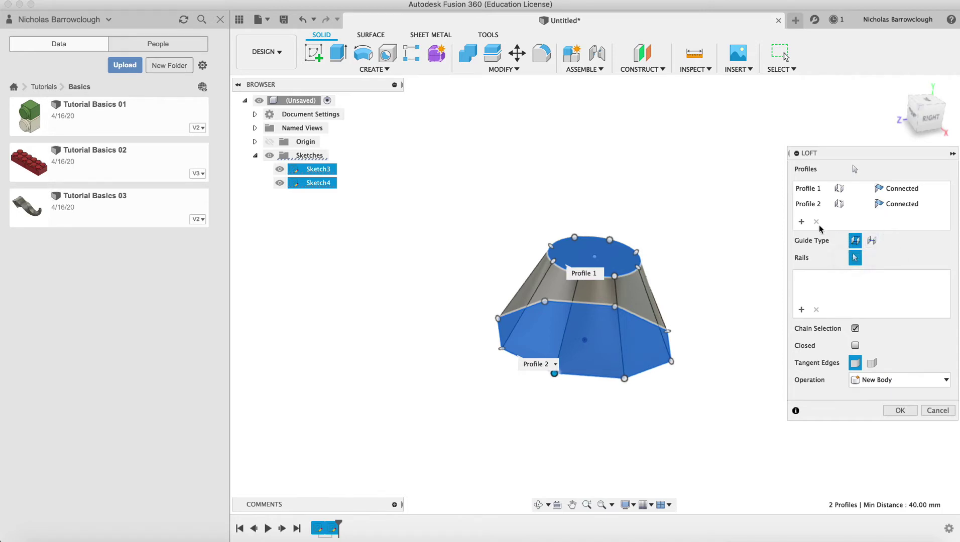
{"action": "left_click", "coordinate": [873, 364]}
{"action": "left_click", "coordinate": [855, 364]}
{"action": "left_click", "coordinate": [855, 347]}
{"action": "left_click", "coordinate": [856, 346]}
{"action": "left_click", "coordinate": [902, 378]}
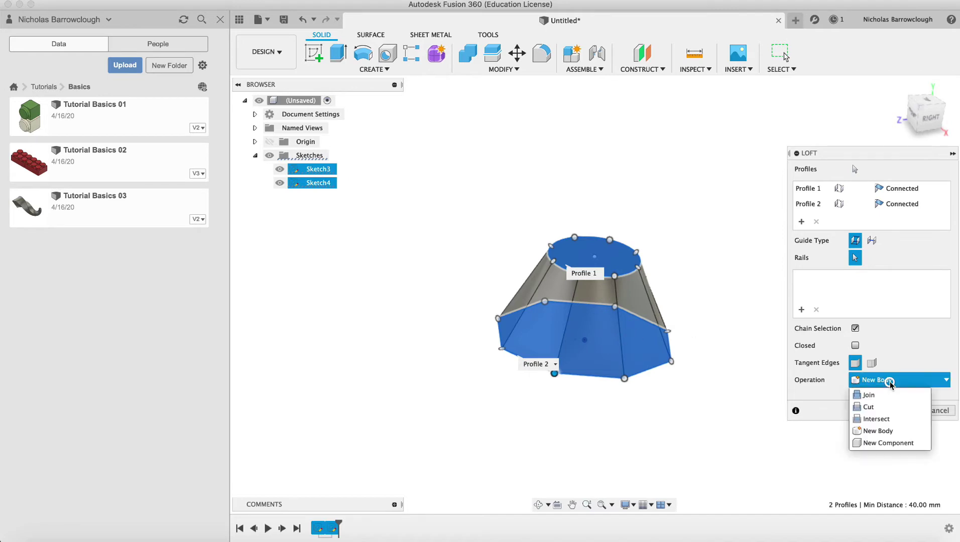
{"action": "left_click", "coordinate": [889, 434]}
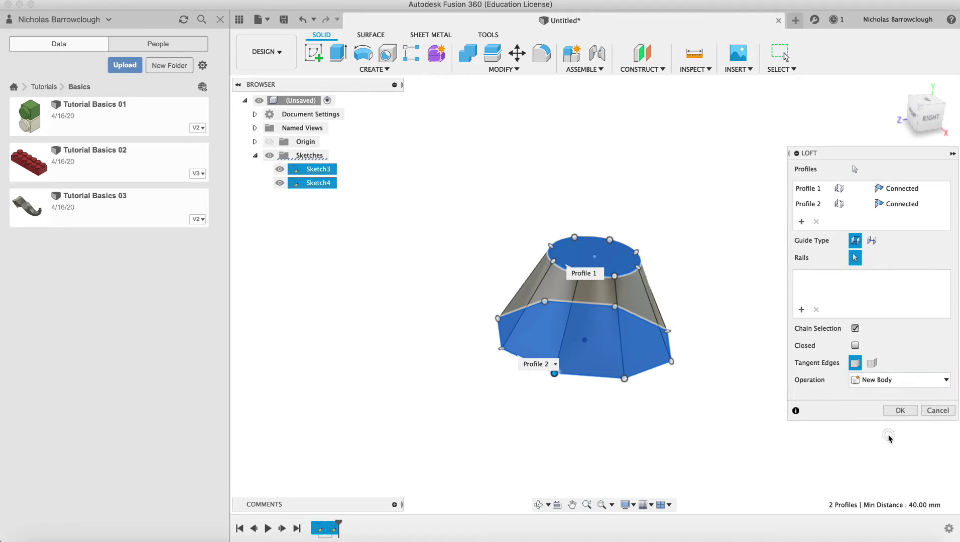
{"action": "left_click", "coordinate": [901, 410]}
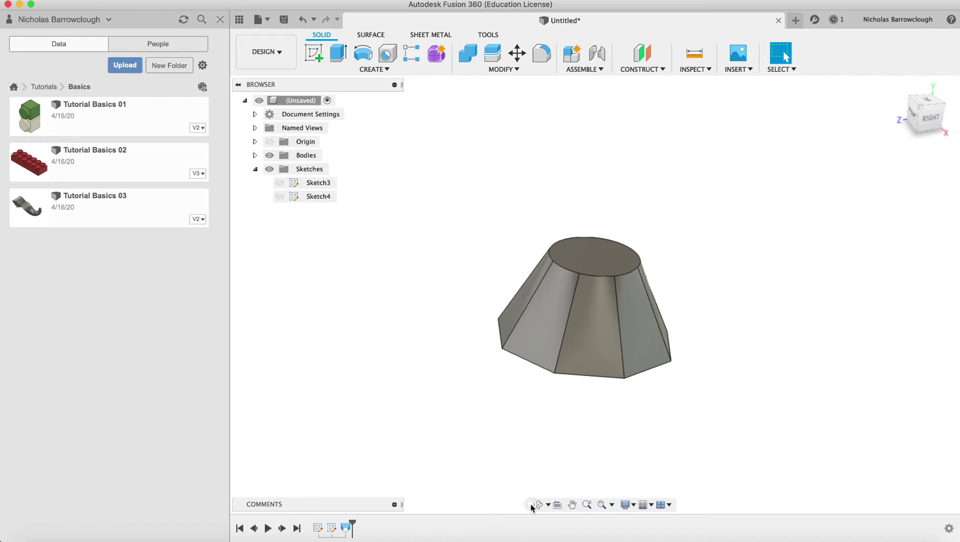
Orbit and zoom in on the loft, then switch to the Top view
{"action": "left_click", "coordinate": [531, 505]}
{"action": "left_click_drag", "start_coordinate": [628, 311], "coordinate": [672, 355]}
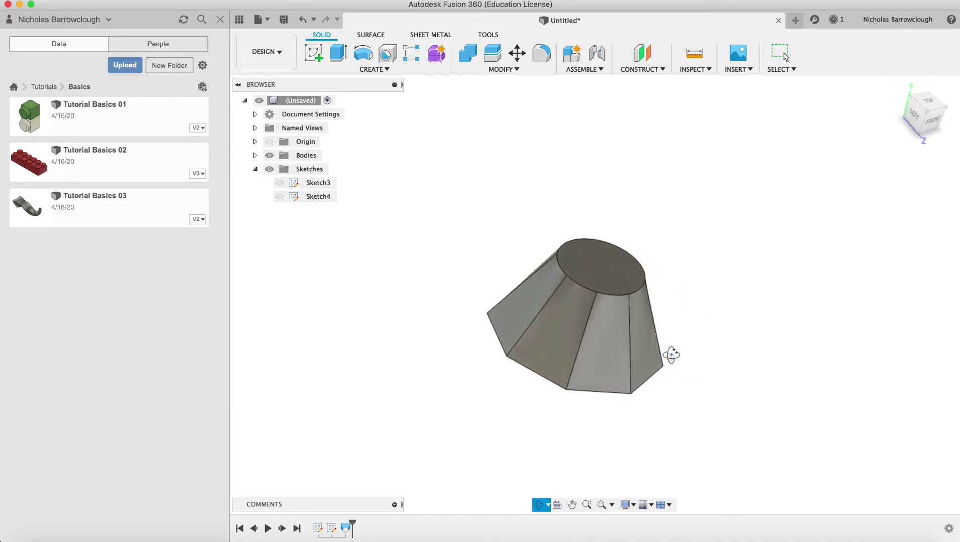
{"action": "left_click", "coordinate": [587, 504]}
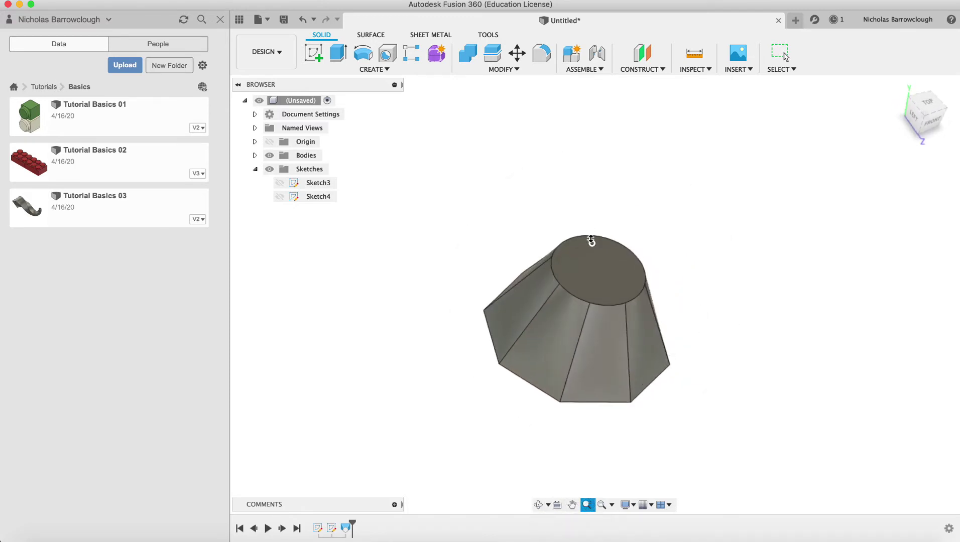
{"action": "left_click_drag", "start_coordinate": [590, 241], "coordinate": [579, 300]}
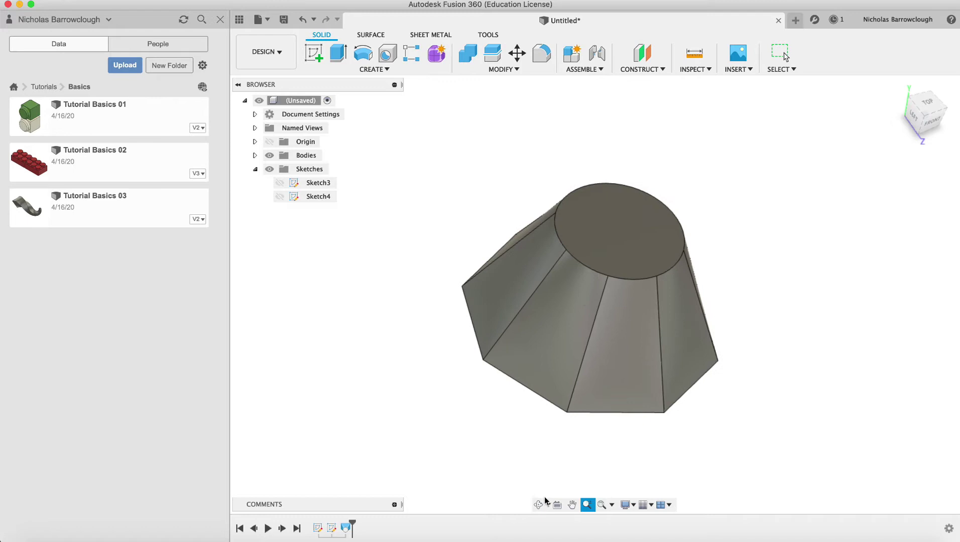
{"action": "left_click", "coordinate": [926, 103]}
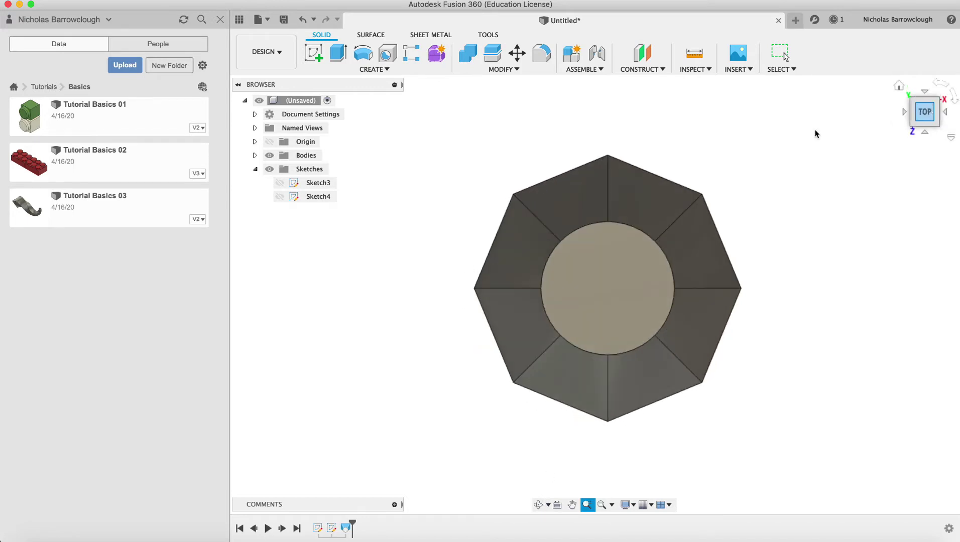
Place a hole snapped to the centre of the loft's circular top face
{"action": "left_click", "coordinate": [391, 53]}
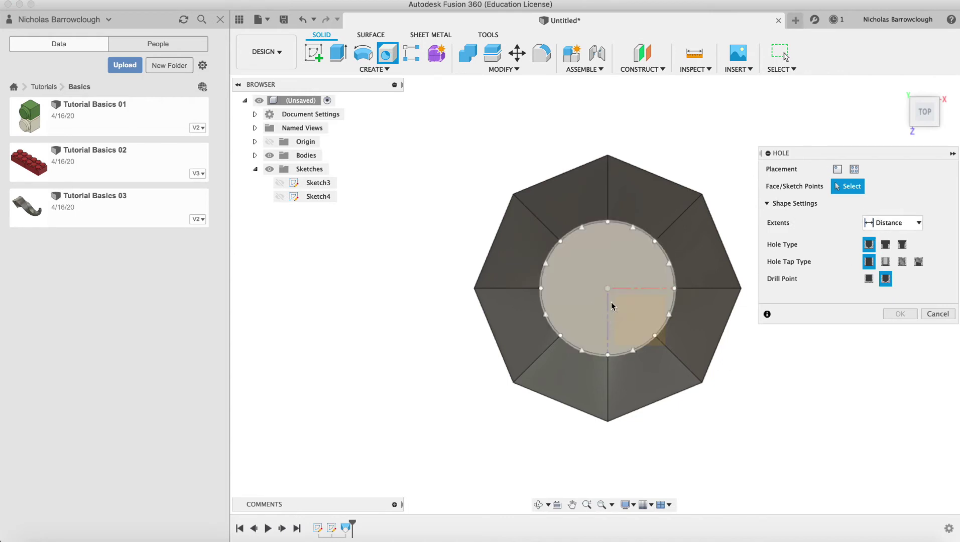
{"action": "left_click", "coordinate": [623, 277]}
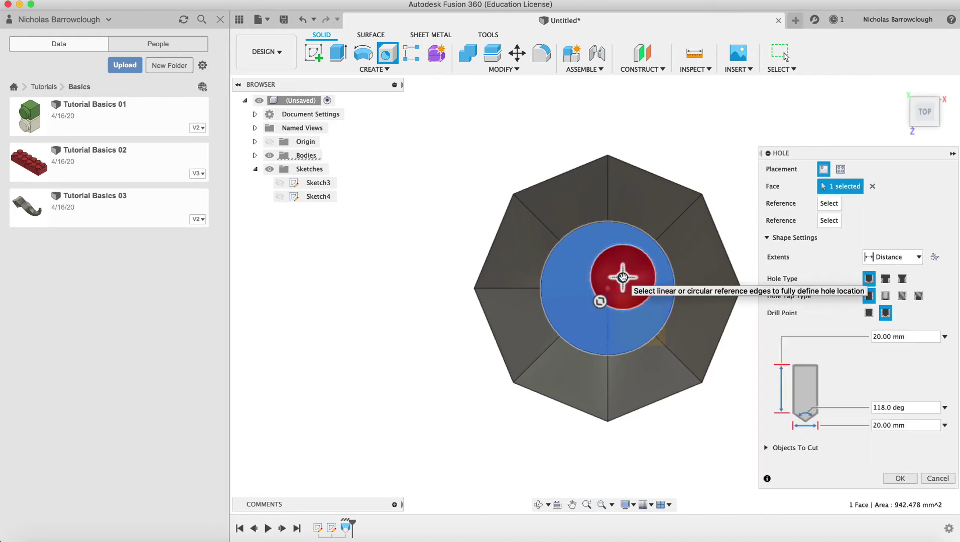
{"action": "left_click_drag", "start_coordinate": [623, 277], "coordinate": [608, 289]}
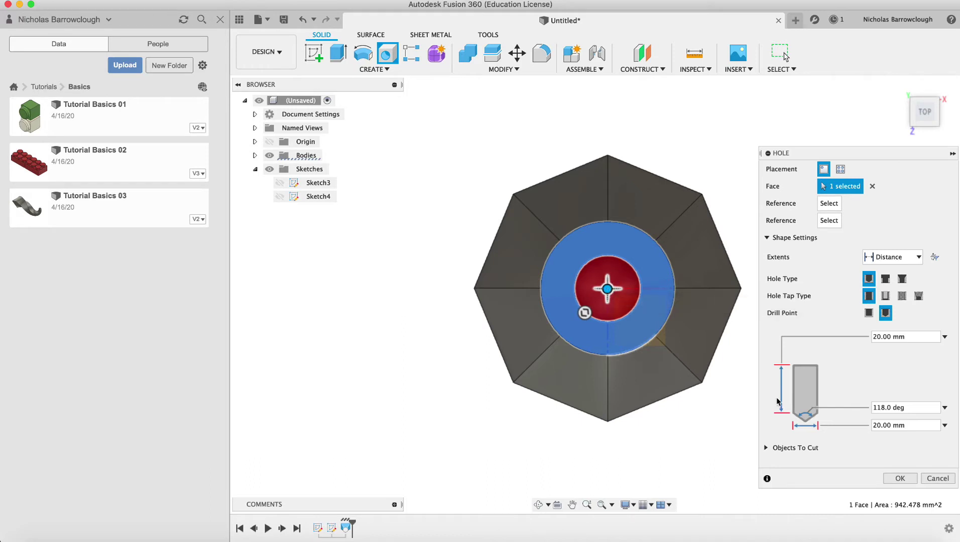
{"action": "left_click", "coordinate": [542, 506]}
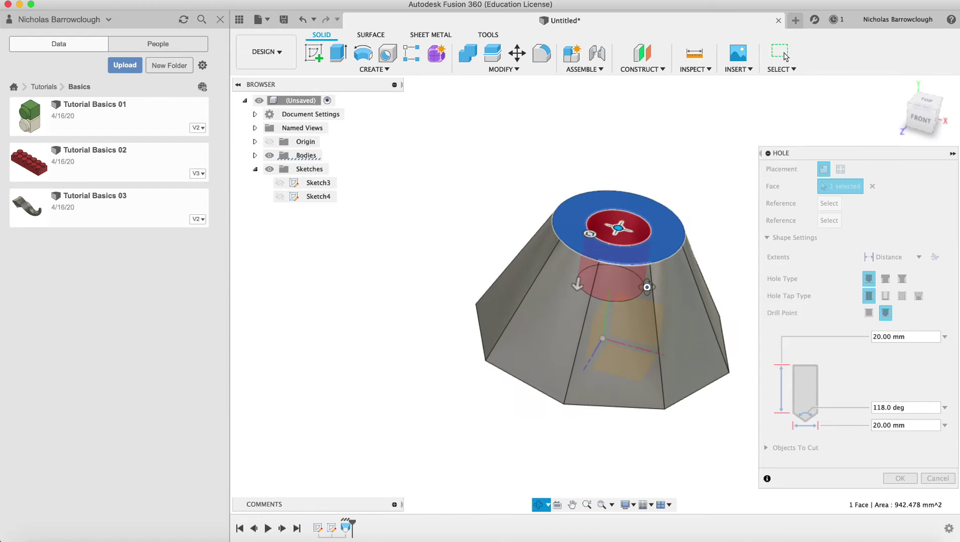
{"action": "key", "text": "Escape"}
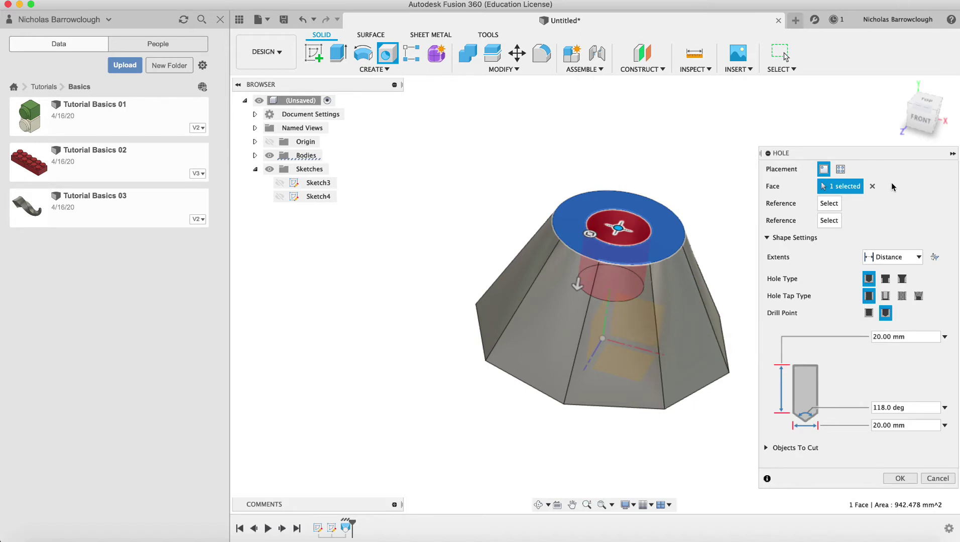
Make it a 20 mm countersink hole, 65 mm deep, with a 30 mm countersink diameter
{"action": "left_click", "coordinate": [903, 282]}
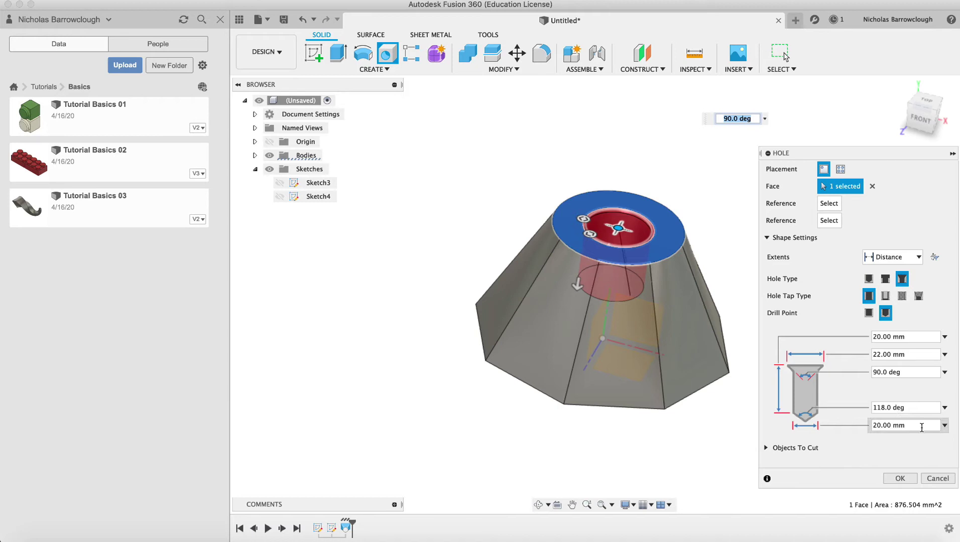
{"action": "left_click", "coordinate": [906, 355]}
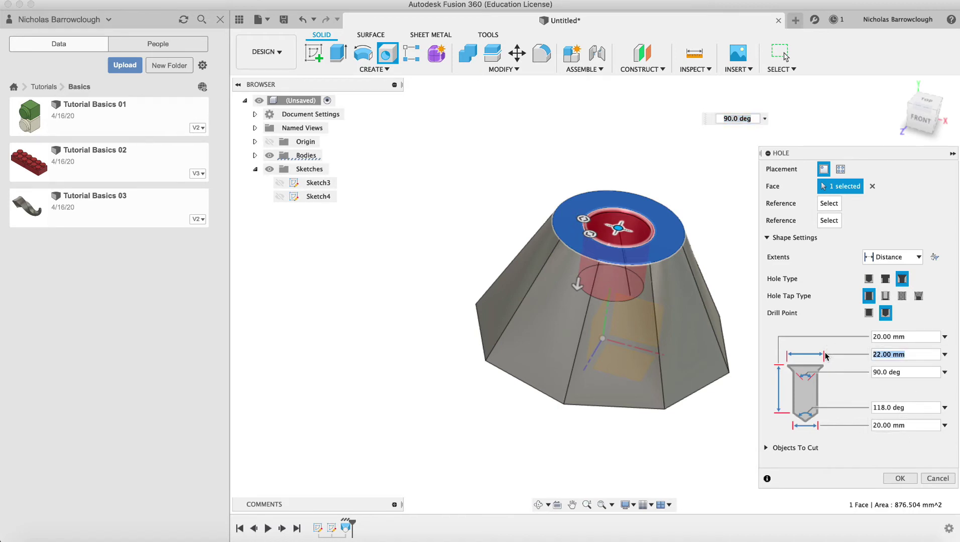
{"action": "type", "text": "35"}
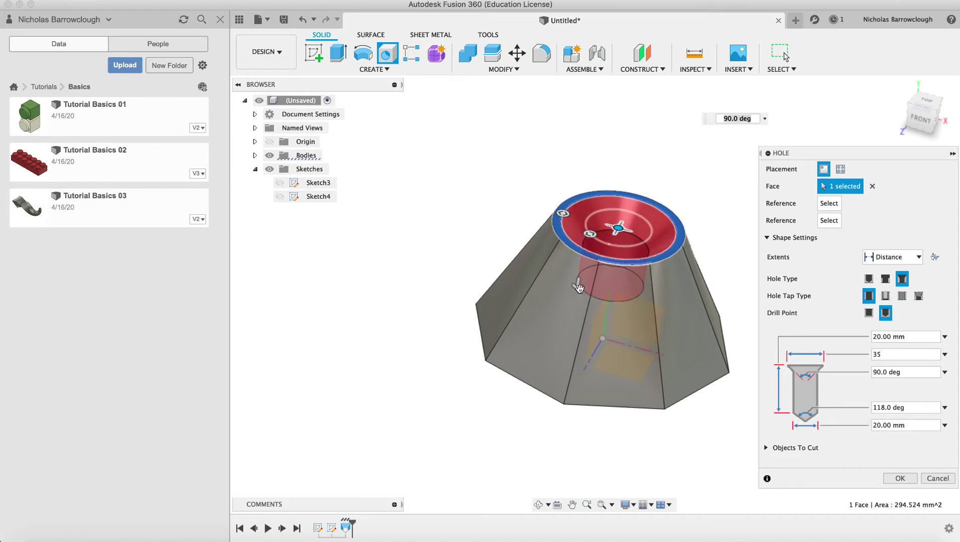
{"action": "left_click_drag", "start_coordinate": [577, 283], "coordinate": [553, 410]}
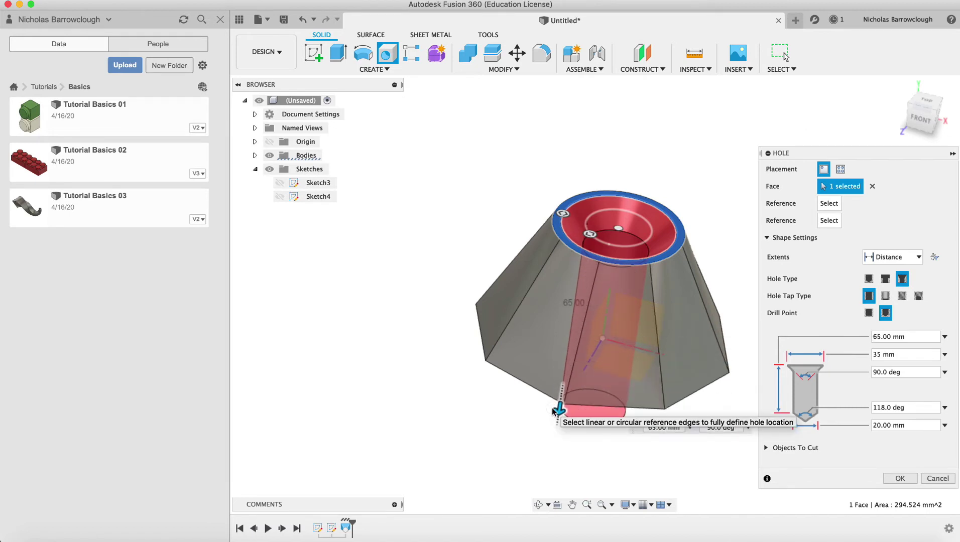
{"action": "left_click", "coordinate": [587, 235]}
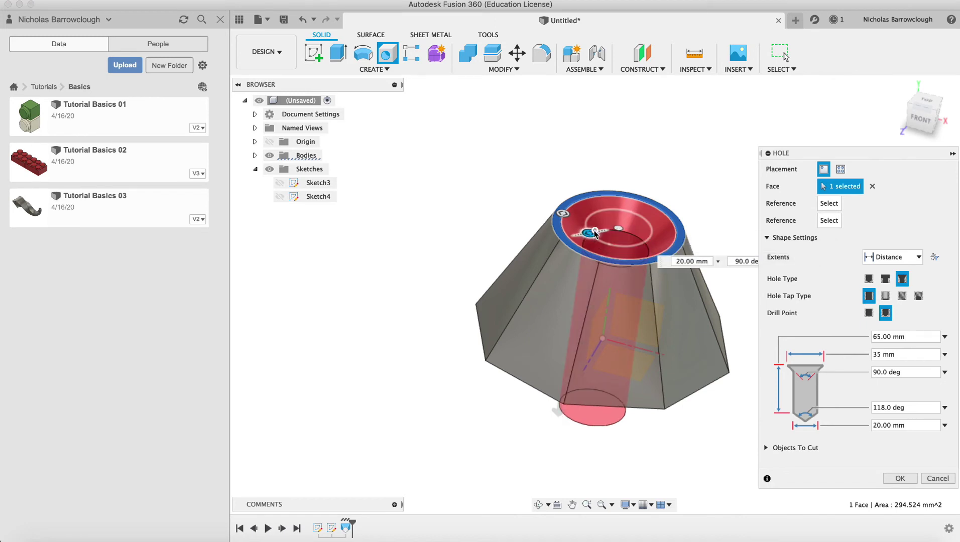
{"action": "type", "text": "10"}
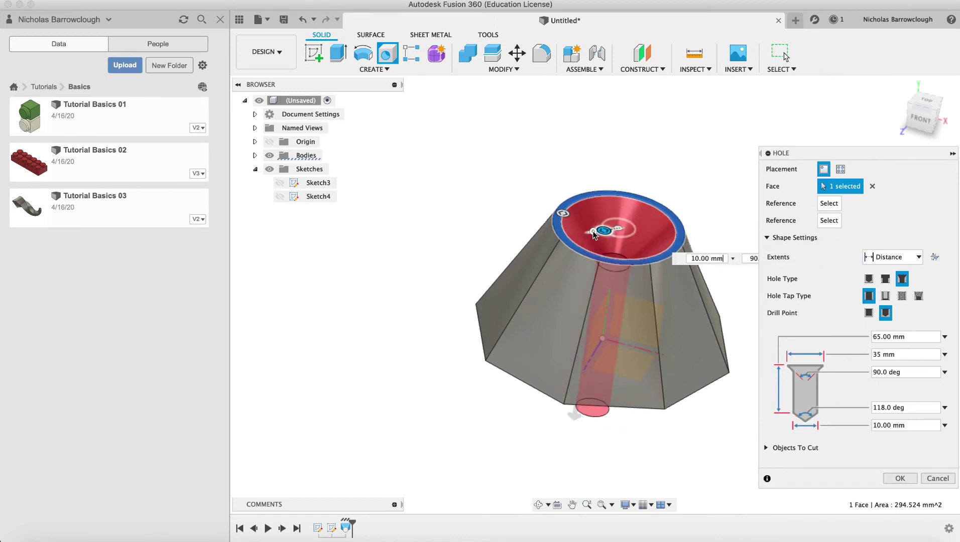
{"action": "key", "text": "ctrl+z"}
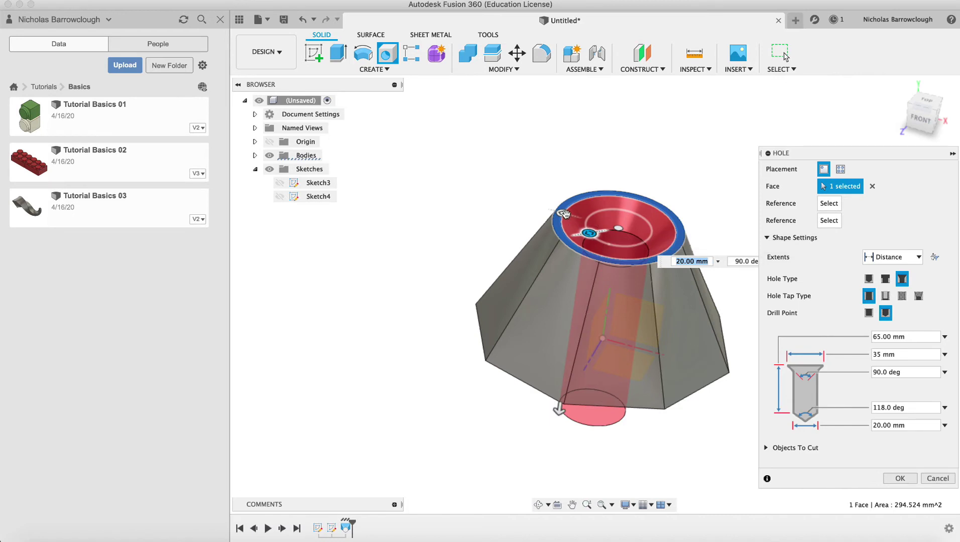
{"action": "left_click_drag", "start_coordinate": [564, 214], "coordinate": [571, 217]}
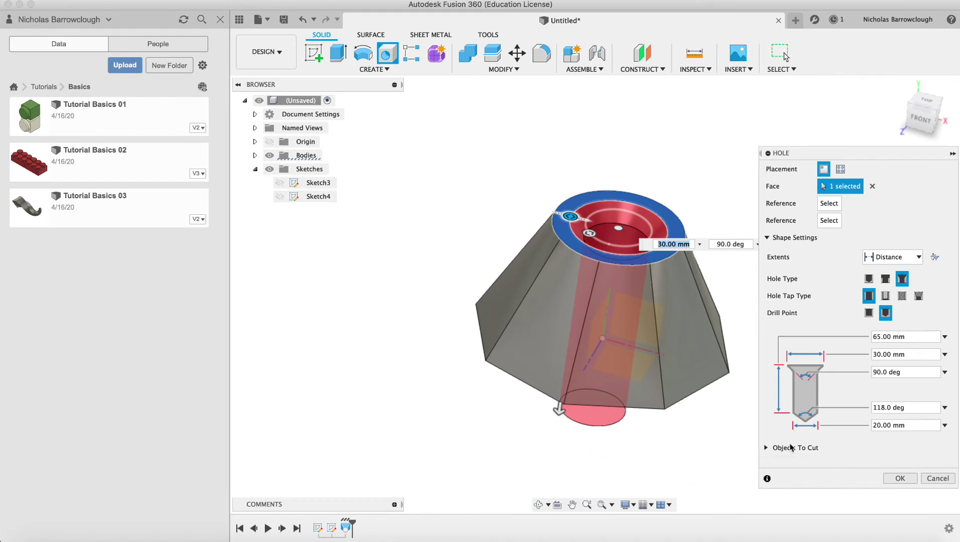
Give the hole a flat drill point and create it
{"action": "left_click", "coordinate": [767, 448]}
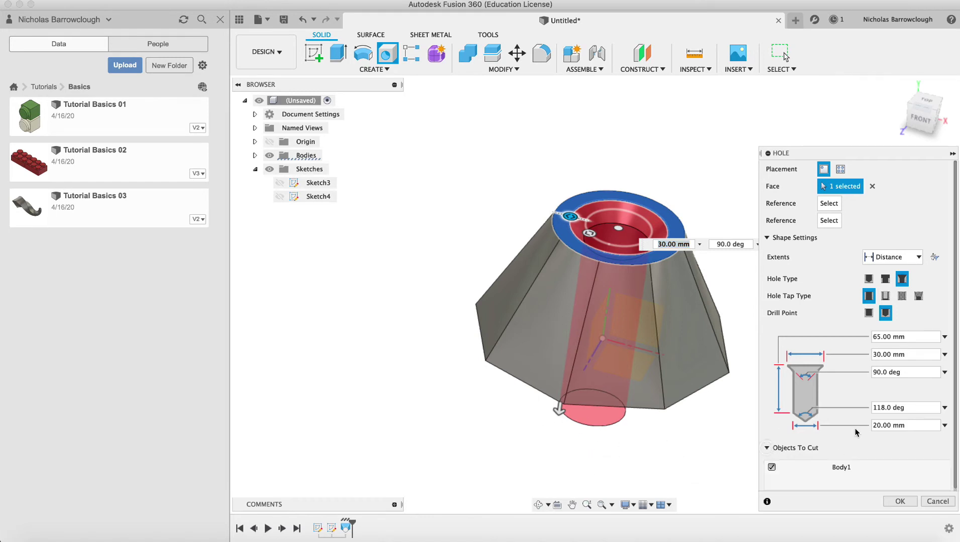
{"action": "left_click", "coordinate": [766, 447]}
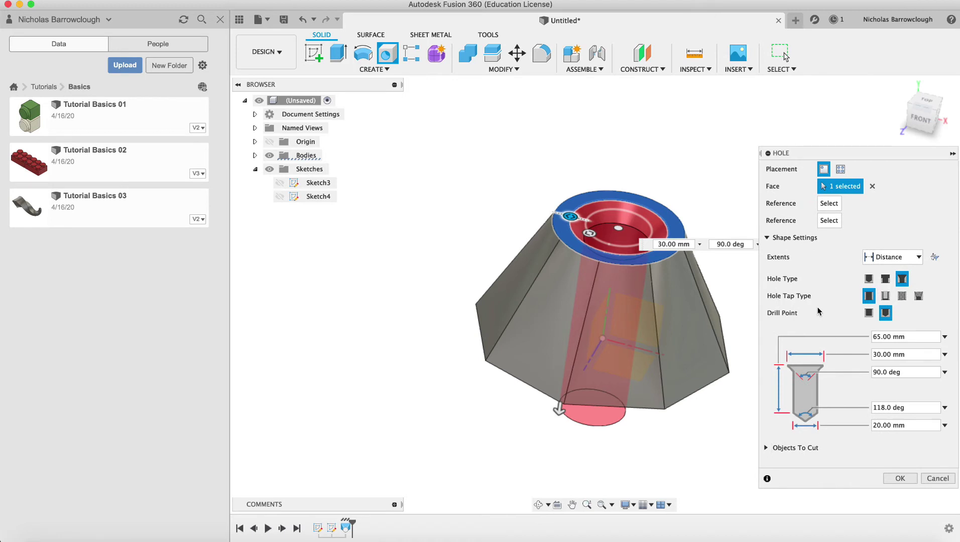
{"action": "left_click", "coordinate": [868, 314]}
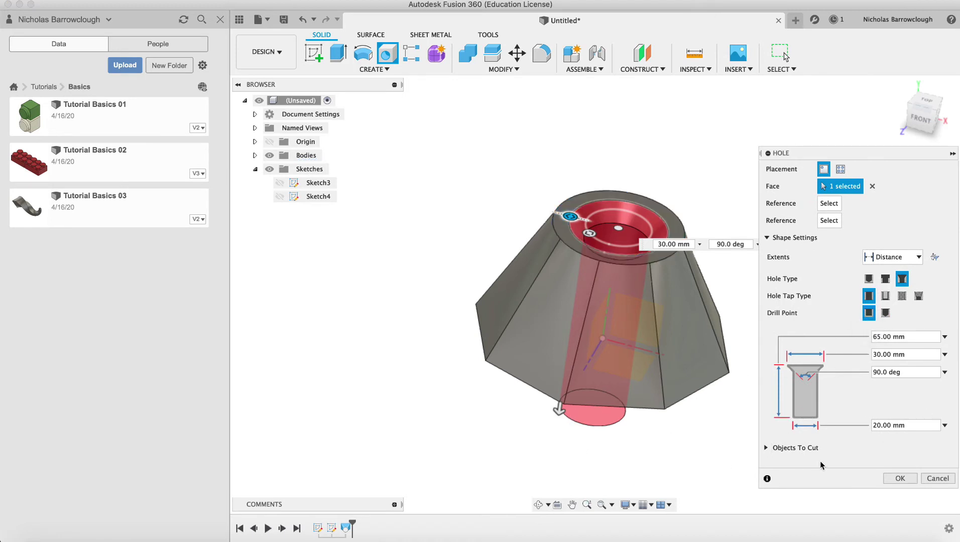
{"action": "left_click", "coordinate": [901, 478]}
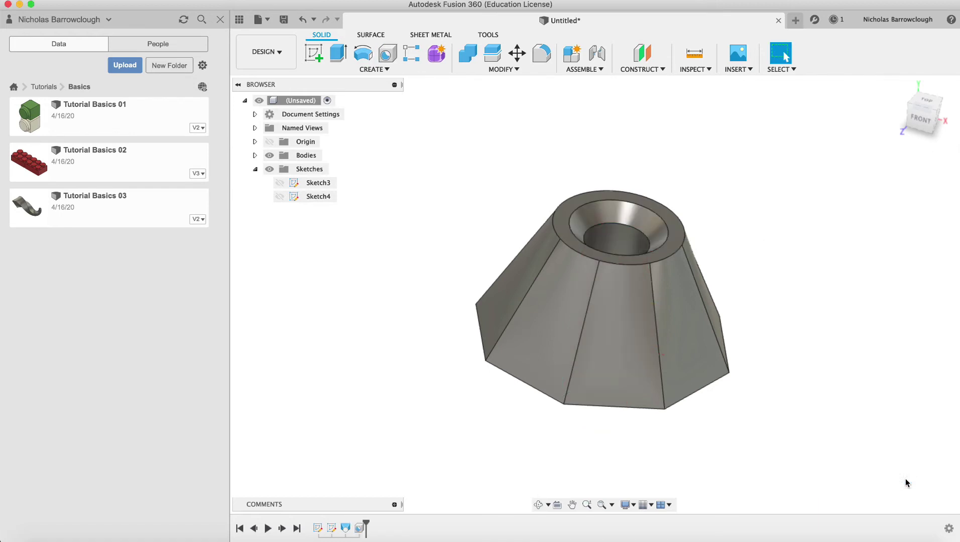
Orbit to the model's underside and zoom in to inspect the through countersunk hole
{"action": "left_click", "coordinate": [540, 505]}
{"action": "left_click_drag", "start_coordinate": [591, 330], "coordinate": [608, 212]}
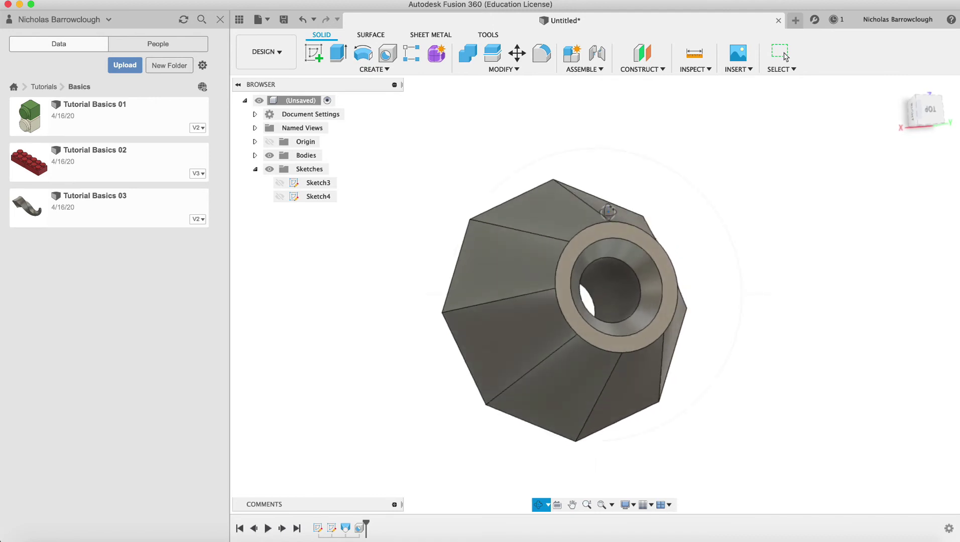
{"action": "left_click", "coordinate": [587, 505]}
{"action": "left_click_drag", "start_coordinate": [641, 256], "coordinate": [641, 267]}
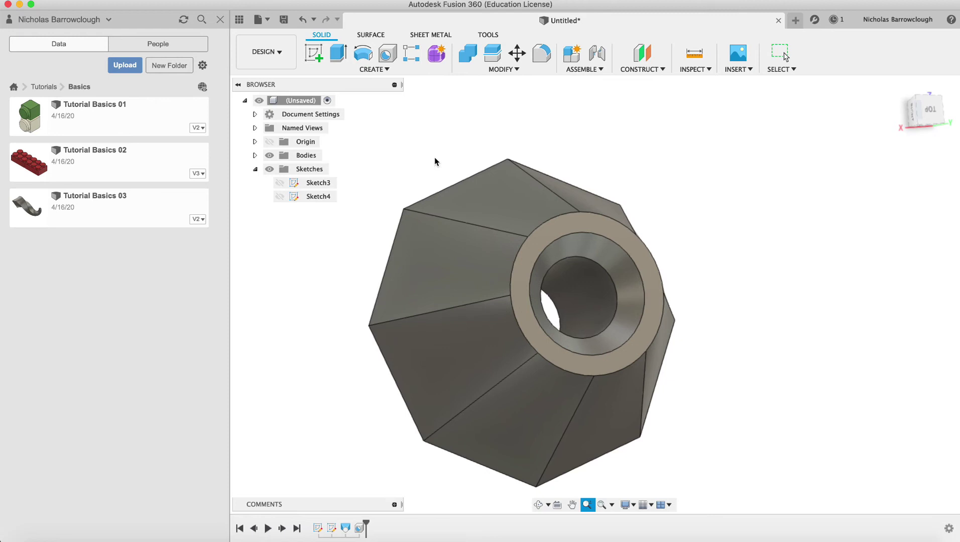
Start a thread on the inner face of the 20 mm hole
{"action": "left_click", "coordinate": [379, 70]}
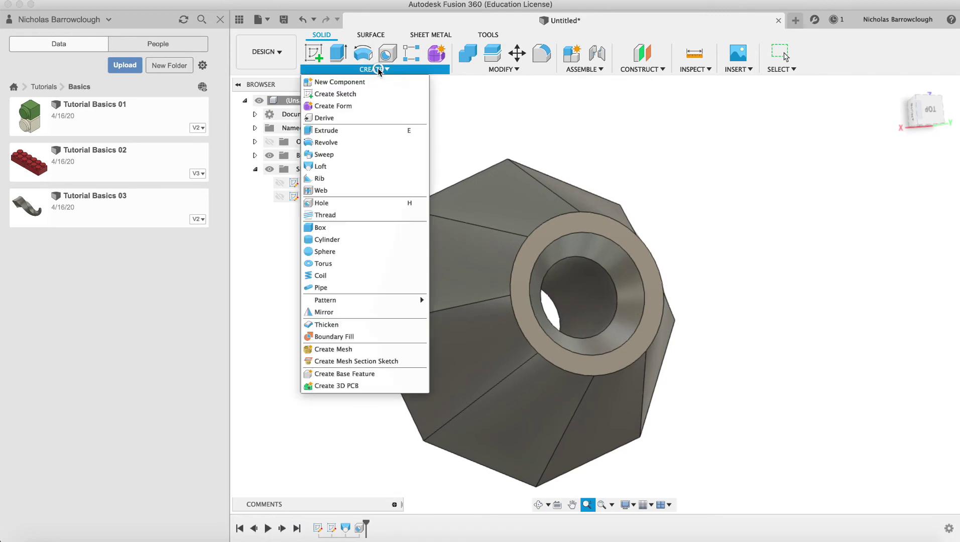
{"action": "left_click", "coordinate": [475, 71]}
{"action": "left_click", "coordinate": [374, 69]}
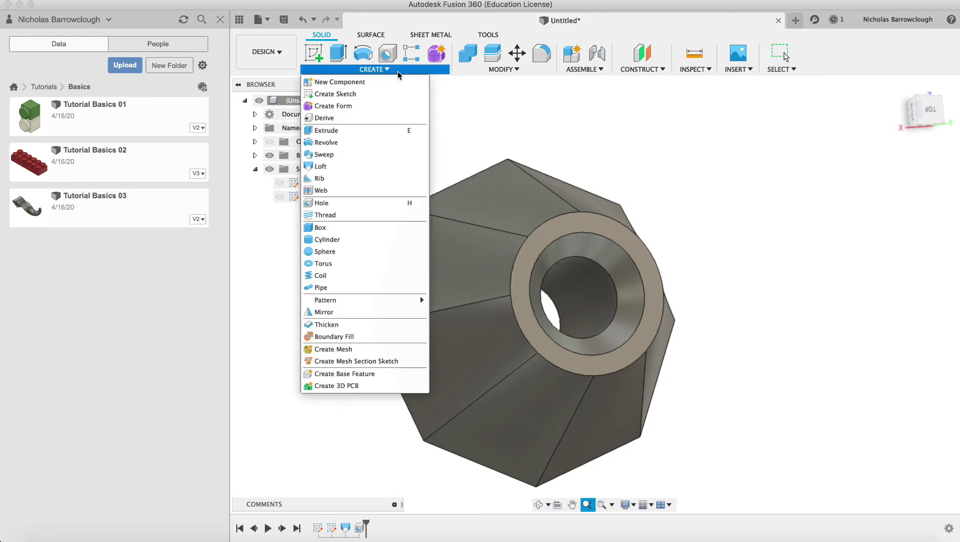
{"action": "left_click", "coordinate": [327, 216]}
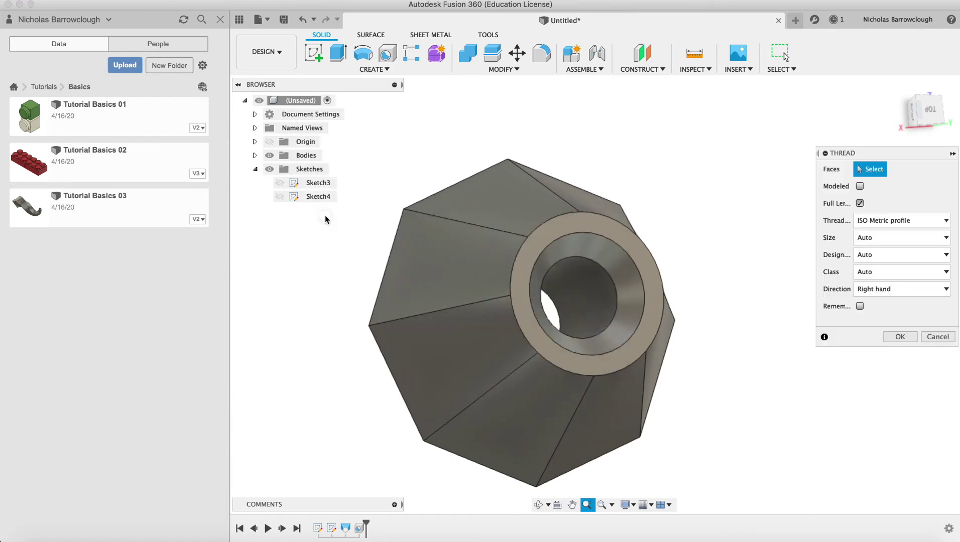
{"action": "left_click", "coordinate": [577, 281]}
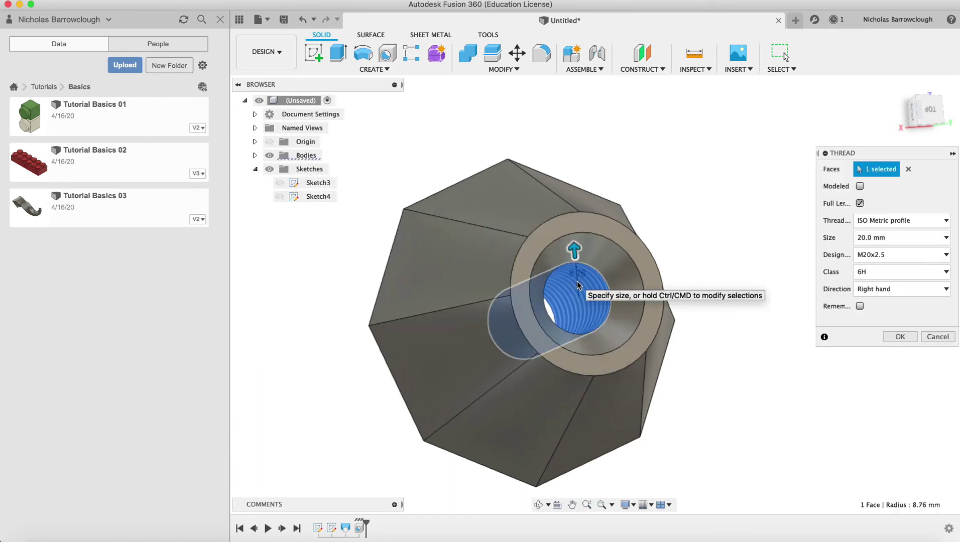
Make the thread modeled and orbit to check the M20x2.5 thread preview
{"action": "left_click", "coordinate": [538, 505]}
{"action": "mouse_move", "coordinate": [641, 384]}
{"action": "left_mouse_down"}
{"action": "mouse_move", "coordinate": [605, 377]}
{"action": "mouse_move", "coordinate": [626, 381]}
{"action": "left_mouse_up"}
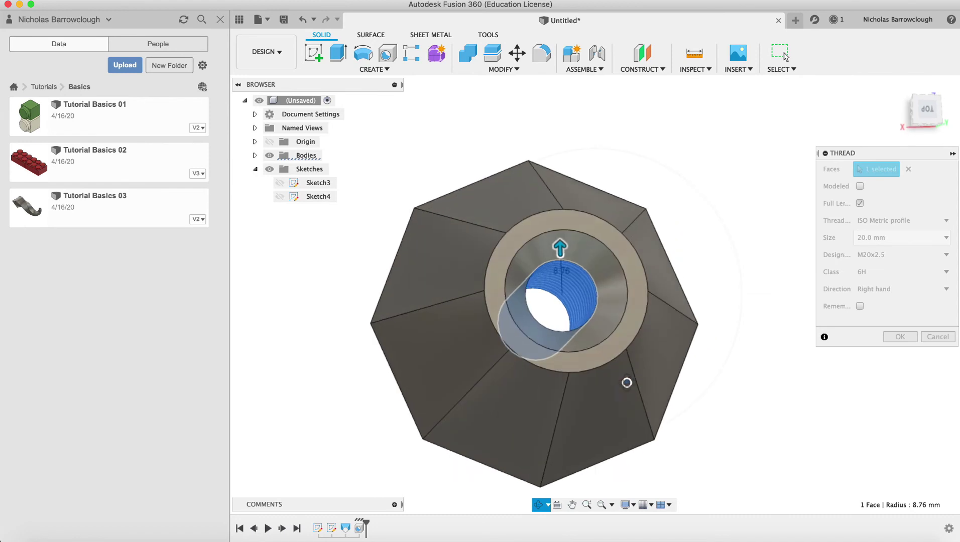
{"action": "key", "text": "Escape"}
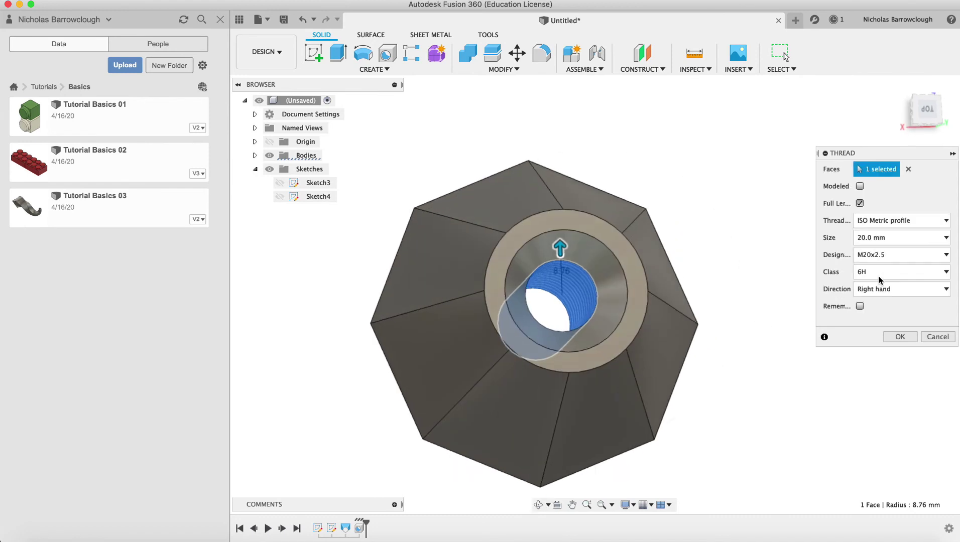
{"action": "left_click", "coordinate": [860, 187]}
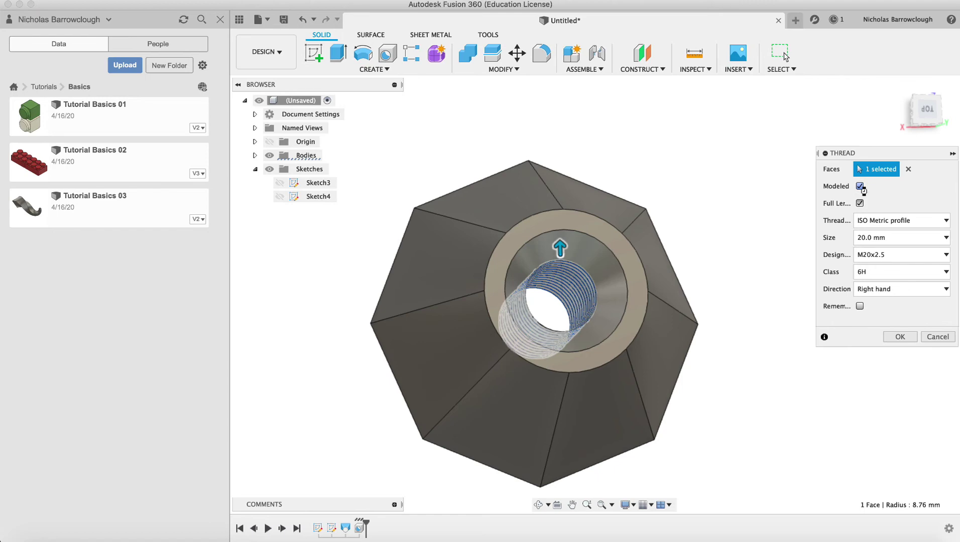
{"action": "left_click", "coordinate": [539, 504]}
{"action": "left_click_drag", "start_coordinate": [594, 324], "coordinate": [628, 301]}
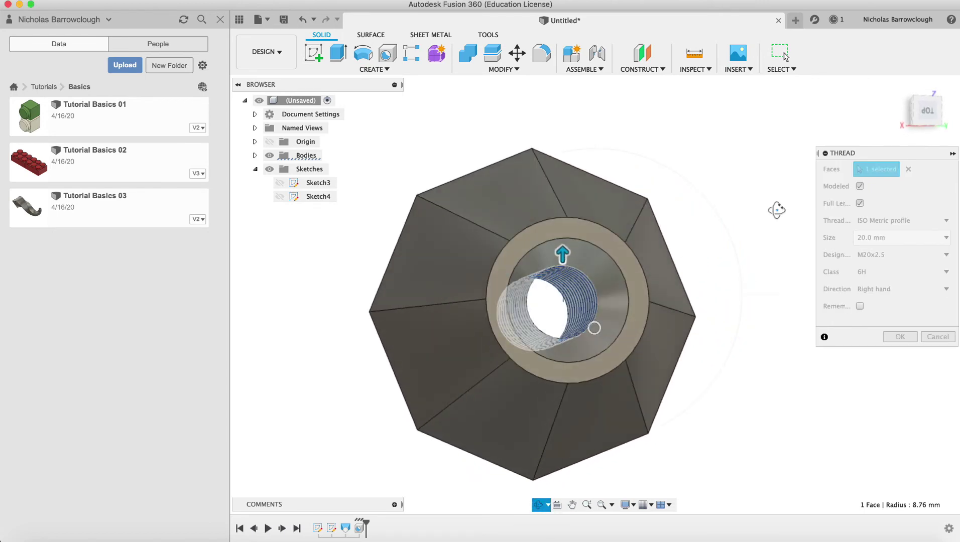
{"action": "left_click", "coordinate": [892, 204]}
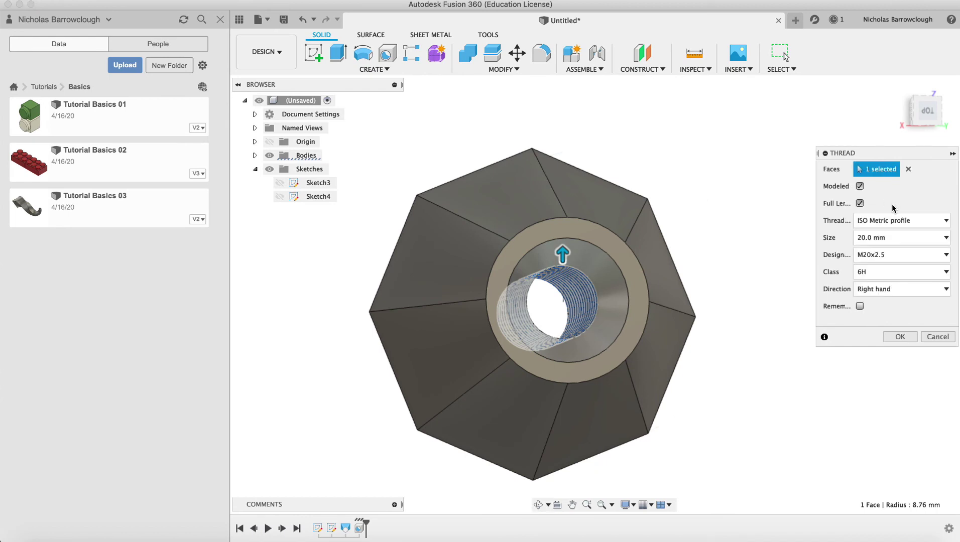
Try the DIN Pipe Threads standard, leaving designation G20.955x1.814
{"action": "left_click", "coordinate": [908, 223]}
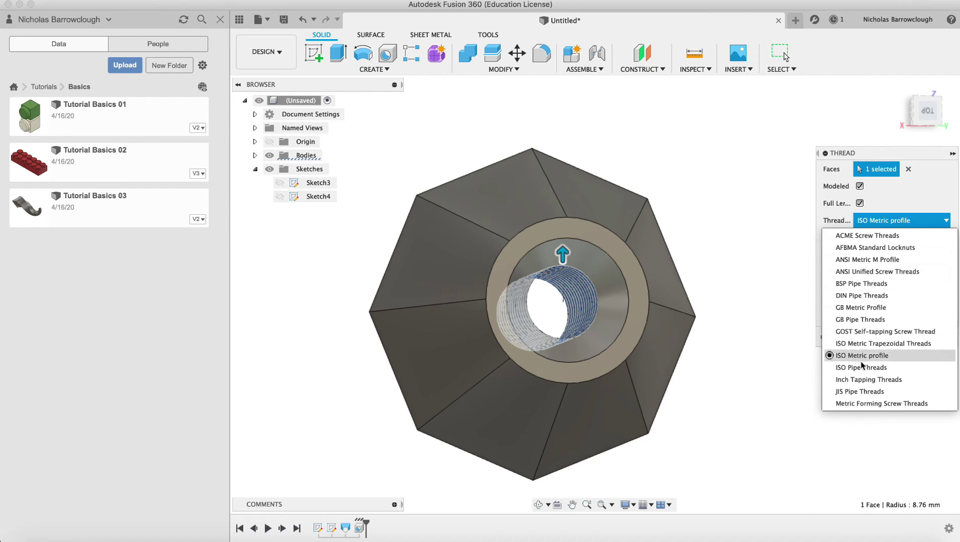
{"action": "left_click", "coordinate": [880, 298]}
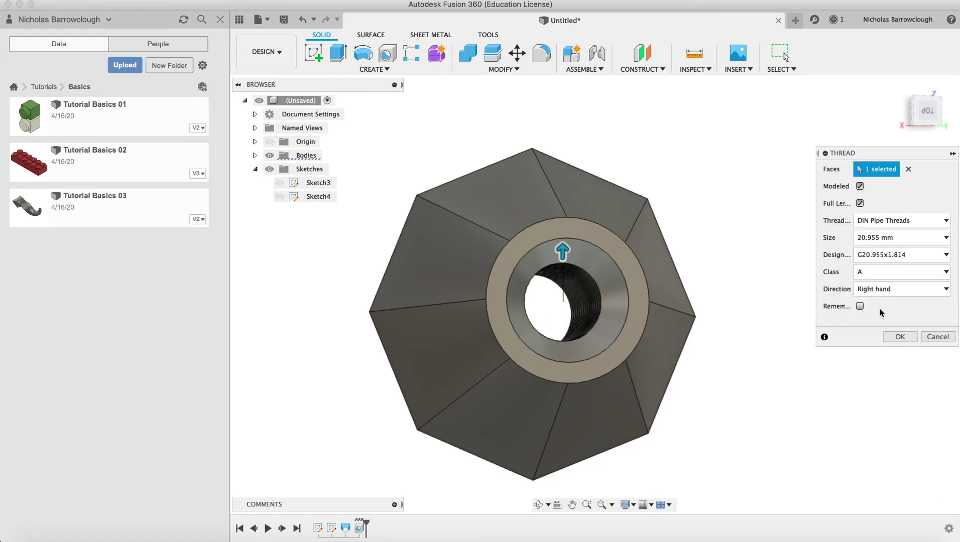
{"action": "left_click", "coordinate": [945, 260]}
{"action": "left_click", "coordinate": [935, 261]}
Return to ISO Metric profile, try M20x1.5, then settle on M20x2.5 class 6H
{"action": "left_click", "coordinate": [887, 221]}
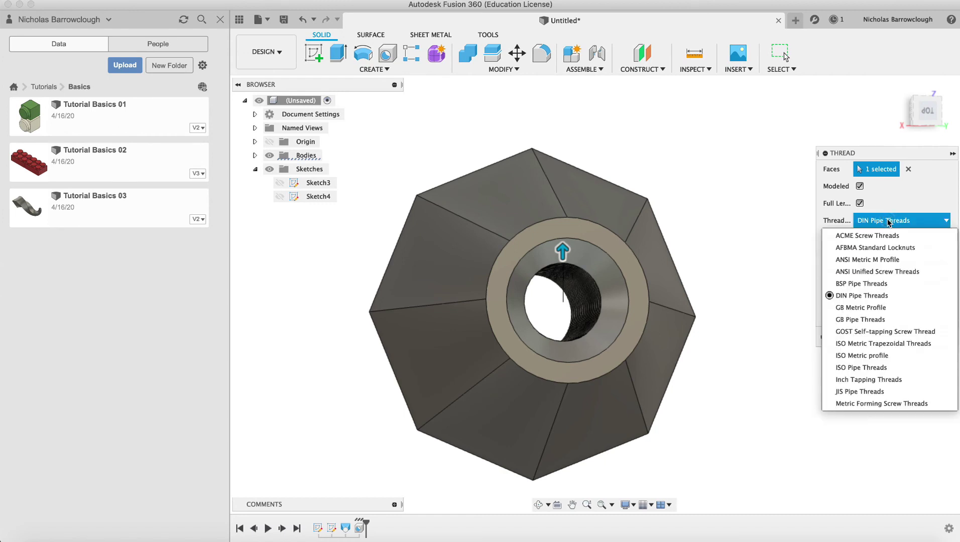
{"action": "left_click", "coordinate": [878, 356]}
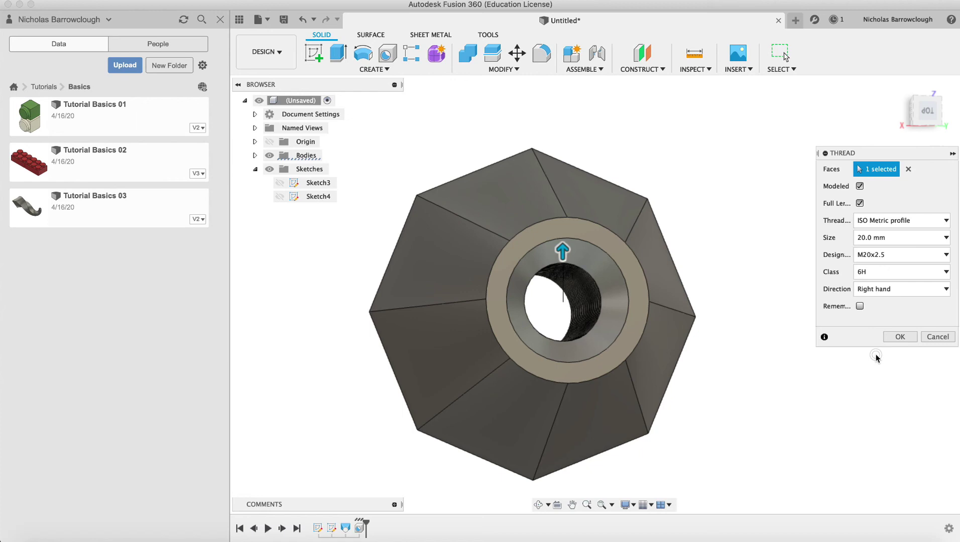
{"action": "left_click", "coordinate": [943, 257]}
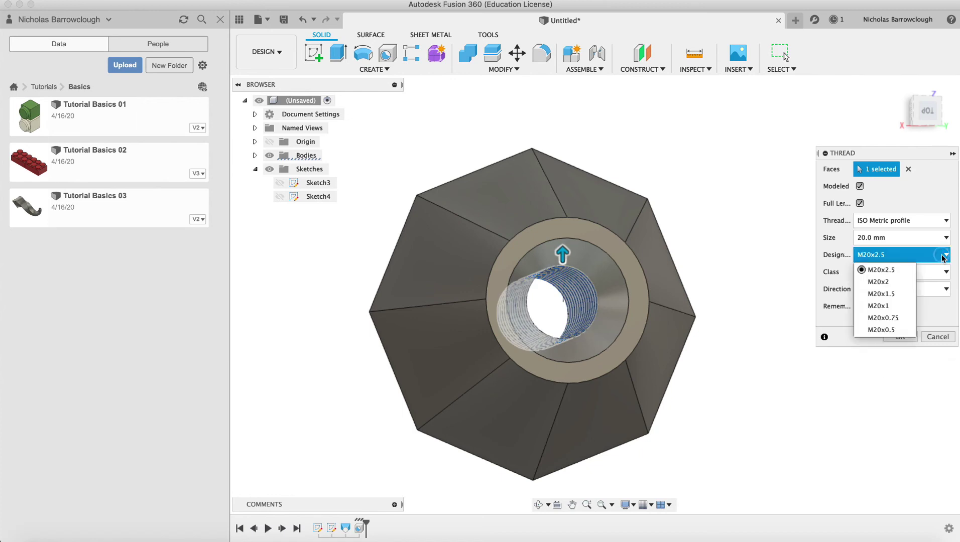
{"action": "left_click", "coordinate": [897, 295]}
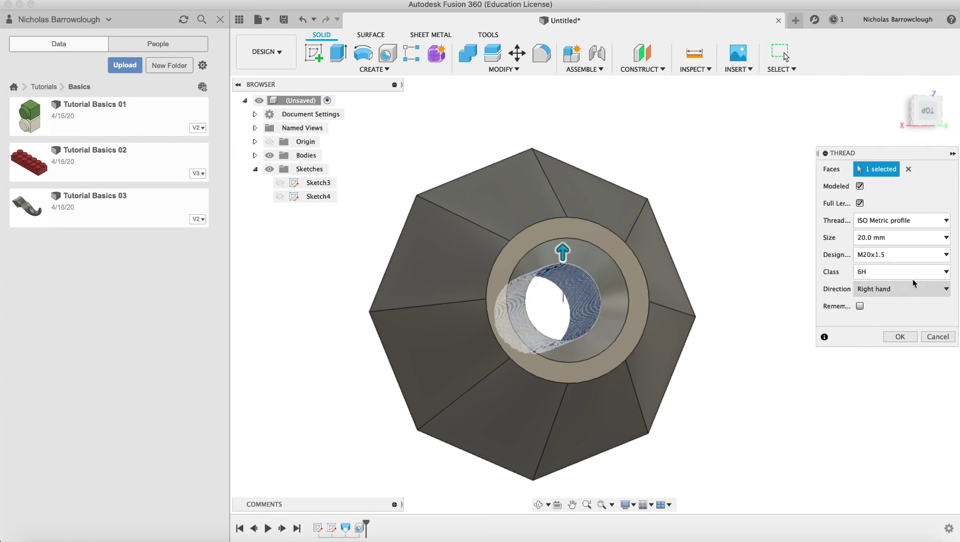
{"action": "left_click", "coordinate": [924, 257]}
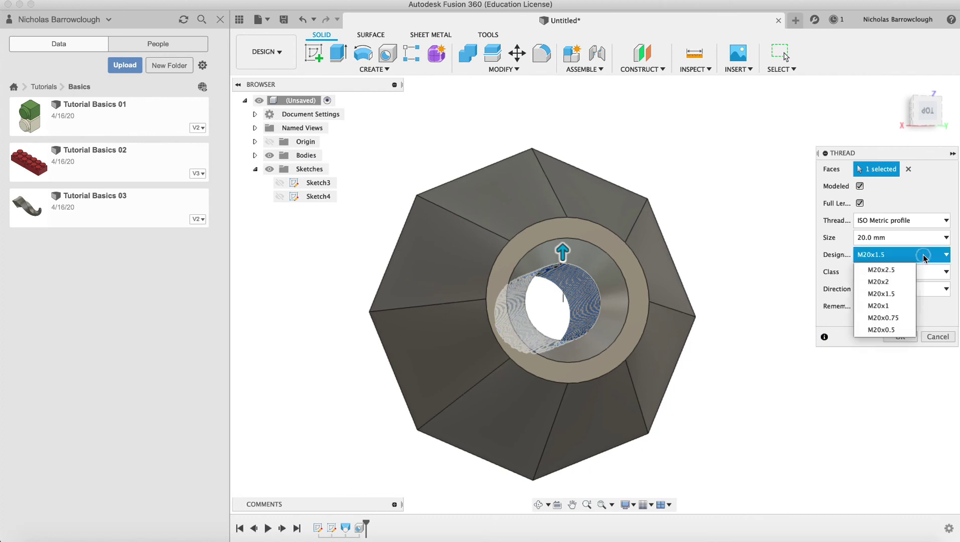
{"action": "left_click", "coordinate": [901, 269]}
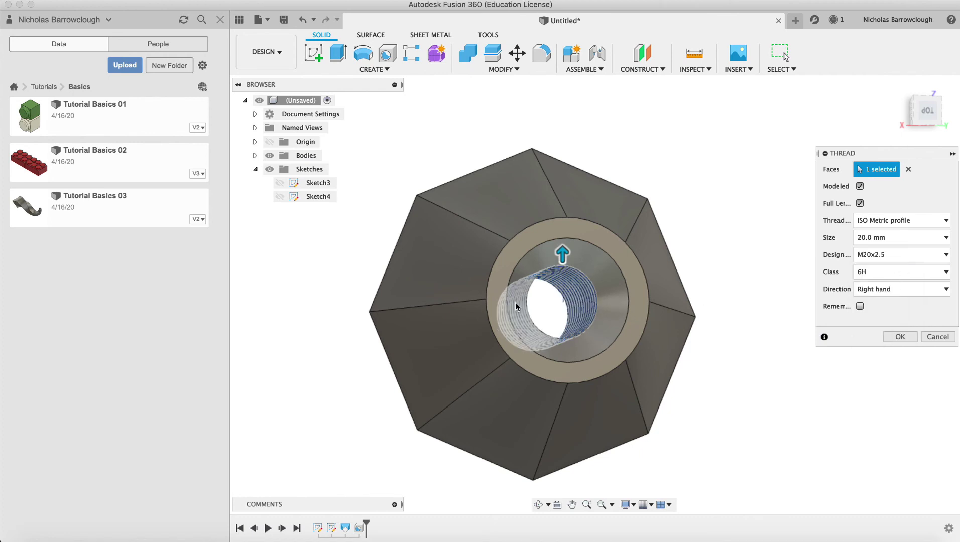
{"action": "left_click", "coordinate": [935, 272]}
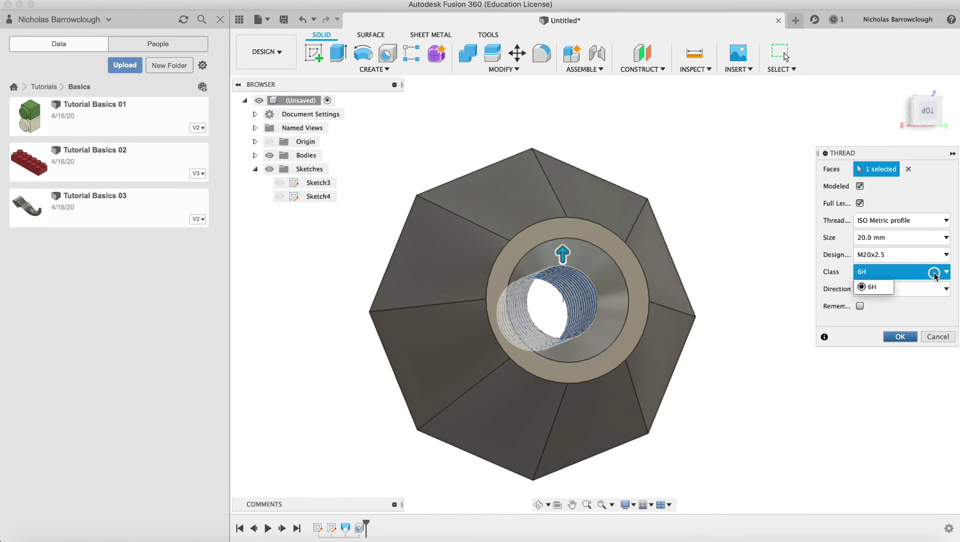
{"action": "left_click", "coordinate": [935, 274]}
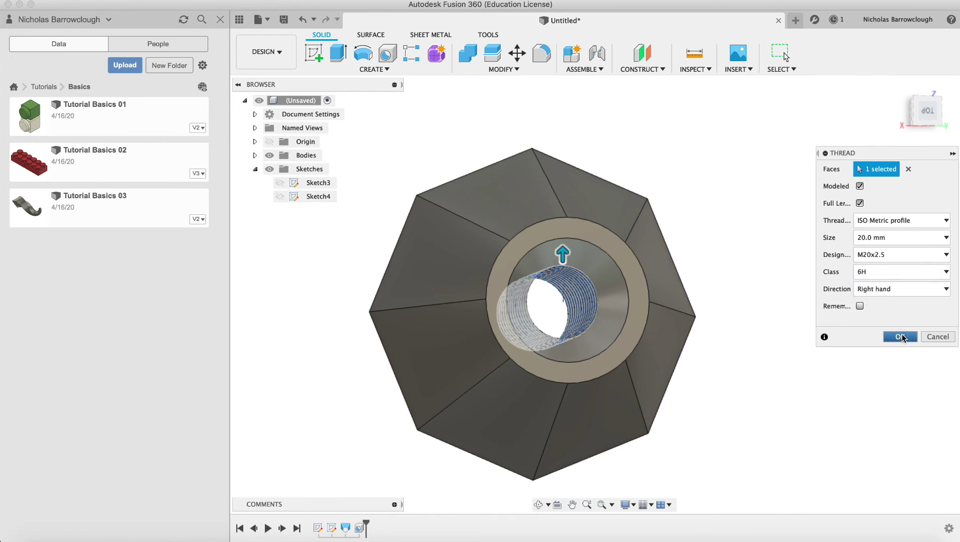
Apply the modeled M20x2.5 thread and orbit to an oblique view of the part
{"action": "left_click", "coordinate": [901, 336]}
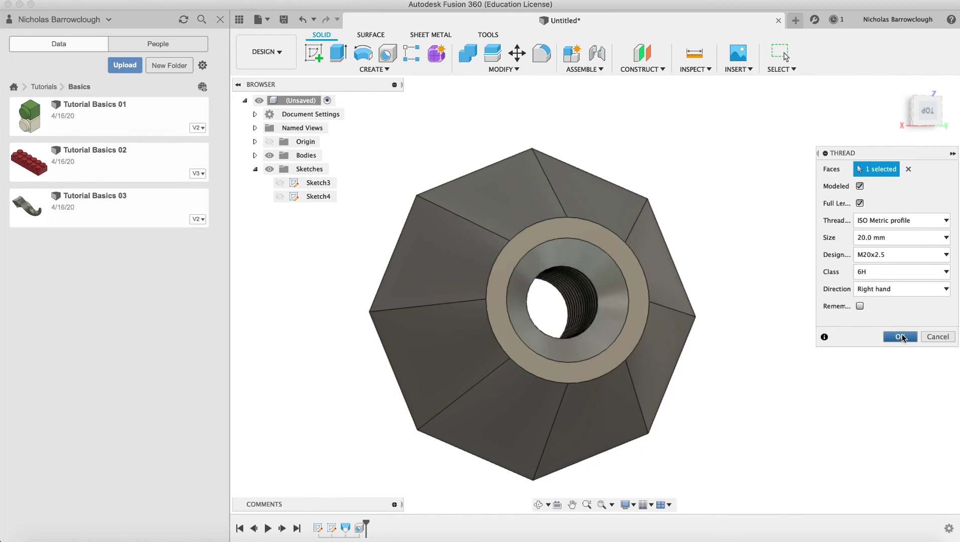
{"action": "left_click", "coordinate": [538, 507]}
{"action": "left_click_drag", "start_coordinate": [559, 221], "coordinate": [748, 208]}
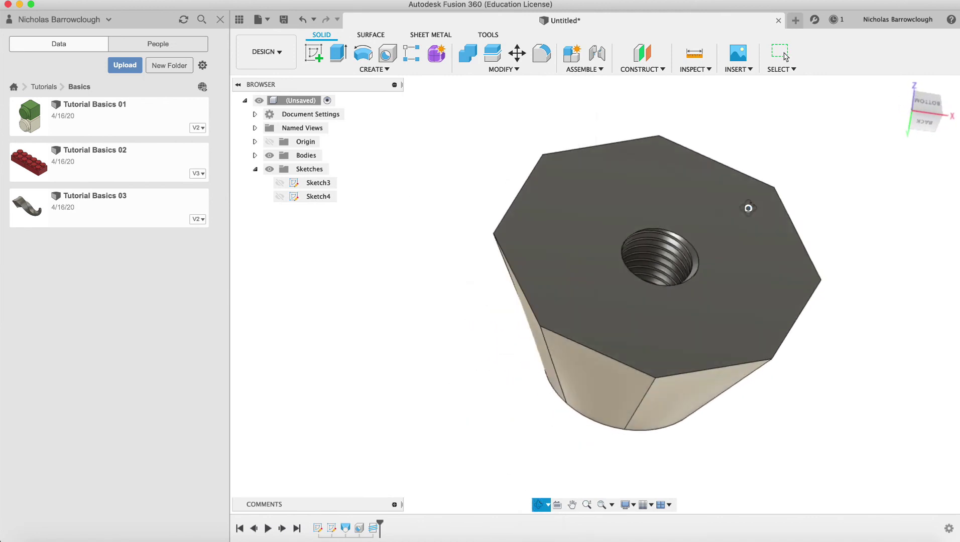
Zoom and orbit into the threaded hole to inspect it, then zoom out to the whole part
{"action": "left_click", "coordinate": [587, 505]}
{"action": "left_click_drag", "start_coordinate": [703, 172], "coordinate": [707, 227]}
{"action": "scroll", "coordinate": [799, 215], "scroll_direction": "down", "scroll_amount": 2}
{"action": "middle_click_drag", "start_coordinate": [798, 215], "coordinate": [568, 474]}
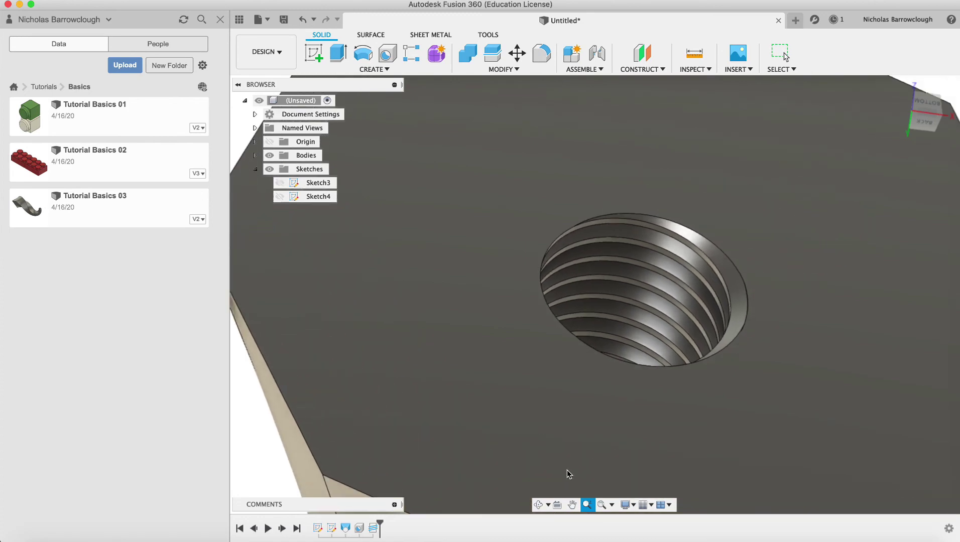
{"action": "left_click_drag", "start_coordinate": [664, 295], "coordinate": [521, 209]}
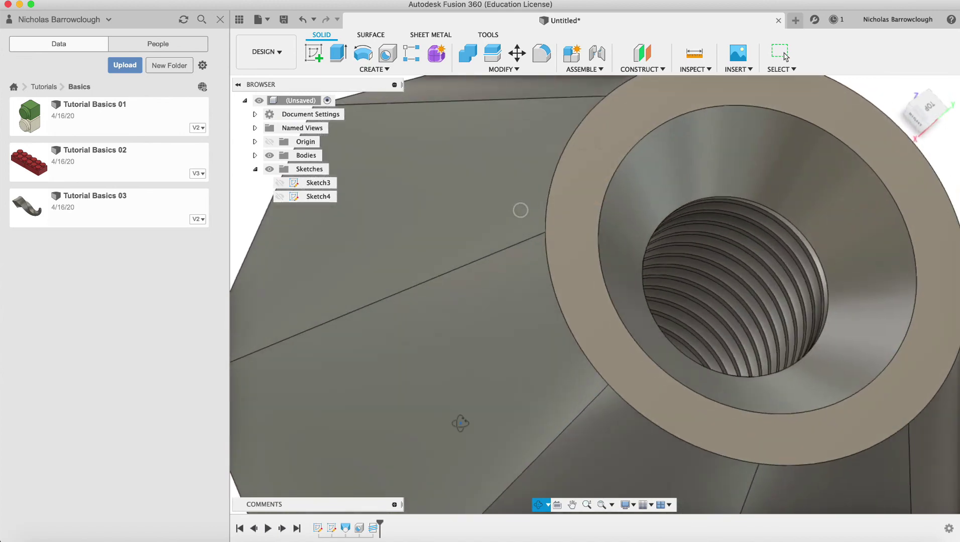
{"action": "left_click", "coordinate": [586, 504]}
{"action": "left_click_drag", "start_coordinate": [623, 355], "coordinate": [617, 327]}
{"action": "left_click", "coordinate": [538, 504]}
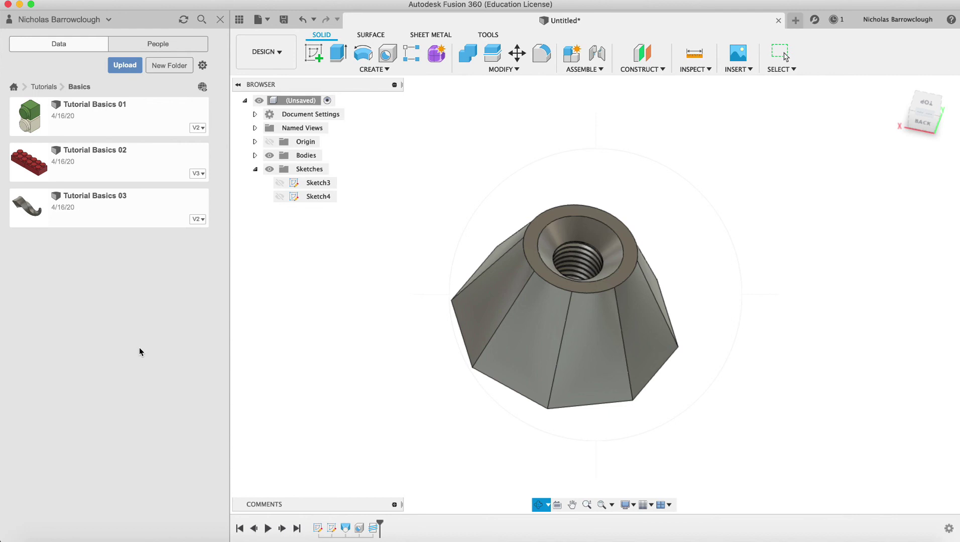
{"action": "mouse_move", "coordinate": [545, 232]}
{"action": "middle_mouse_down", "text": "shift"}
{"action": "mouse_move", "coordinate": [563, 256]}
{"action": "mouse_move", "coordinate": [525, 279]}
{"action": "mouse_move", "coordinate": [673, 237]}
{"action": "mouse_move", "coordinate": [645, 247]}
{"action": "mouse_move", "coordinate": [643, 226]}
{"action": "mouse_move", "coordinate": [551, 274]}
{"action": "middle_mouse_up", "text": "shift"}
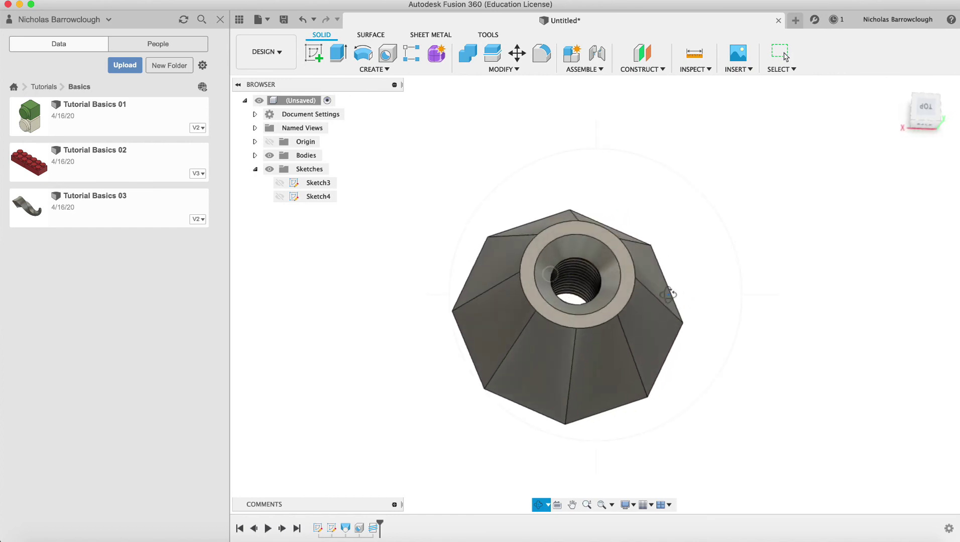